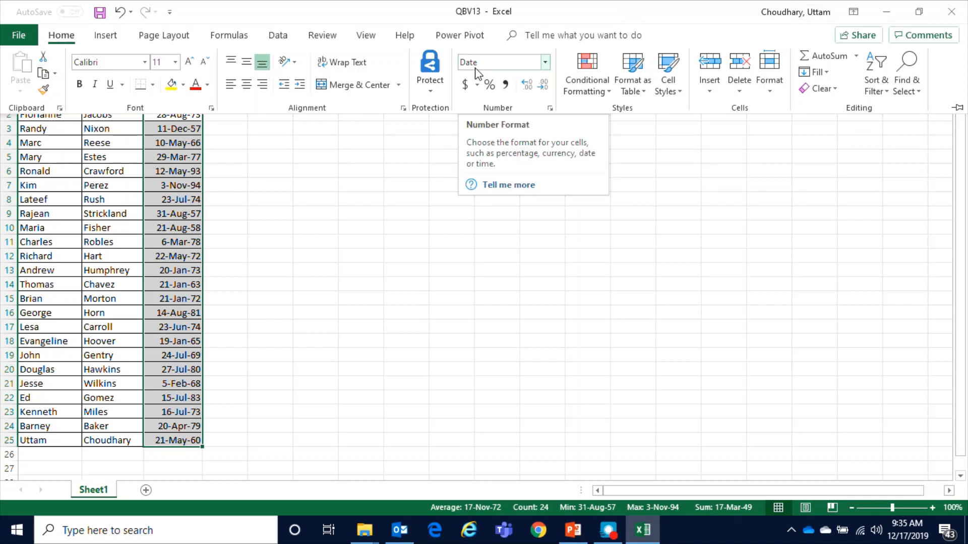
- Check the date format applied to the selected DOB cells in the Format Cells dialog and leave it unchanged
right_click(171, 186)
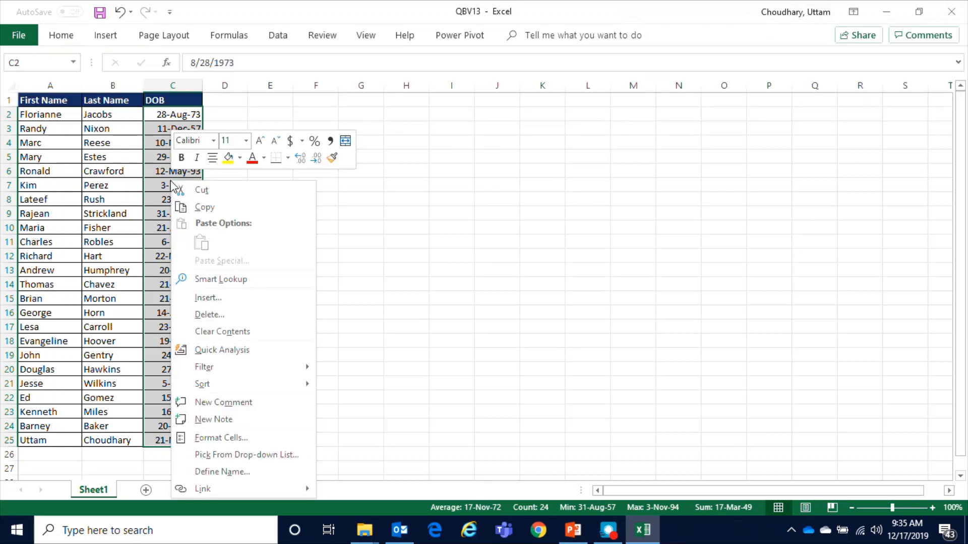
click(235, 439)
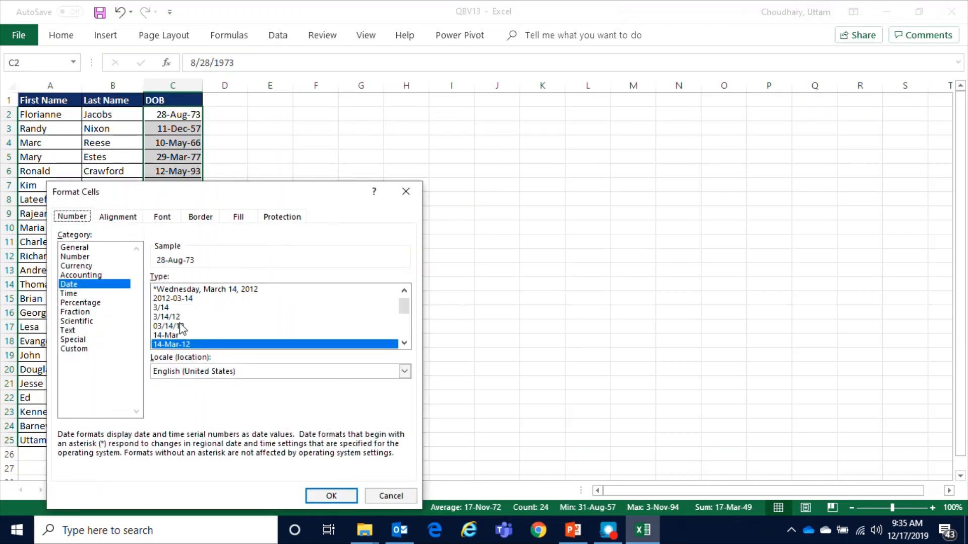
drag(218, 190, 511, 150)
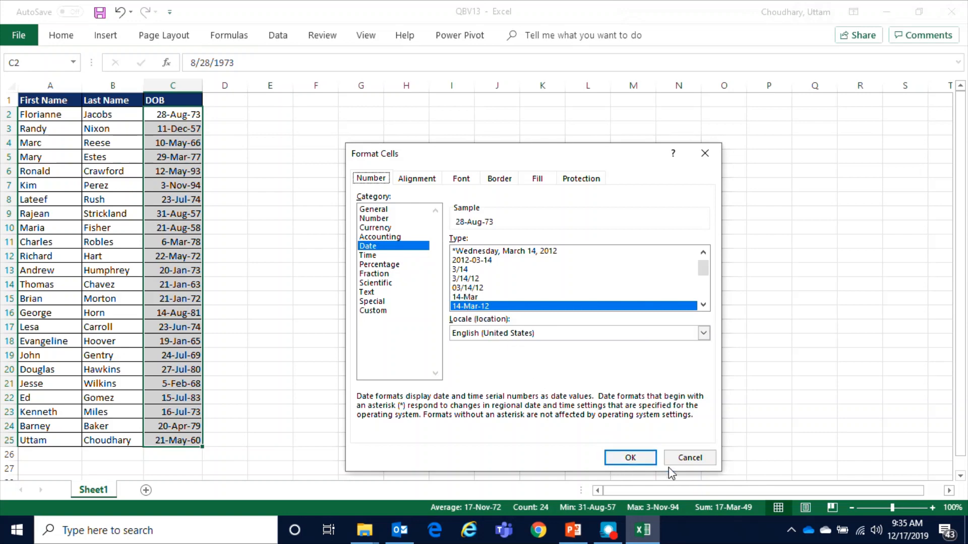
click(697, 458)
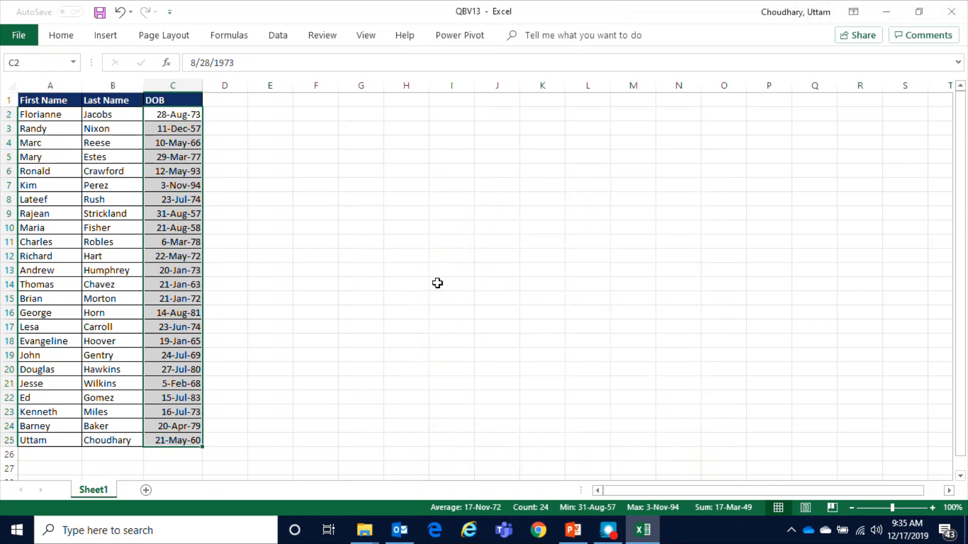
click(189, 201)
click(185, 170)
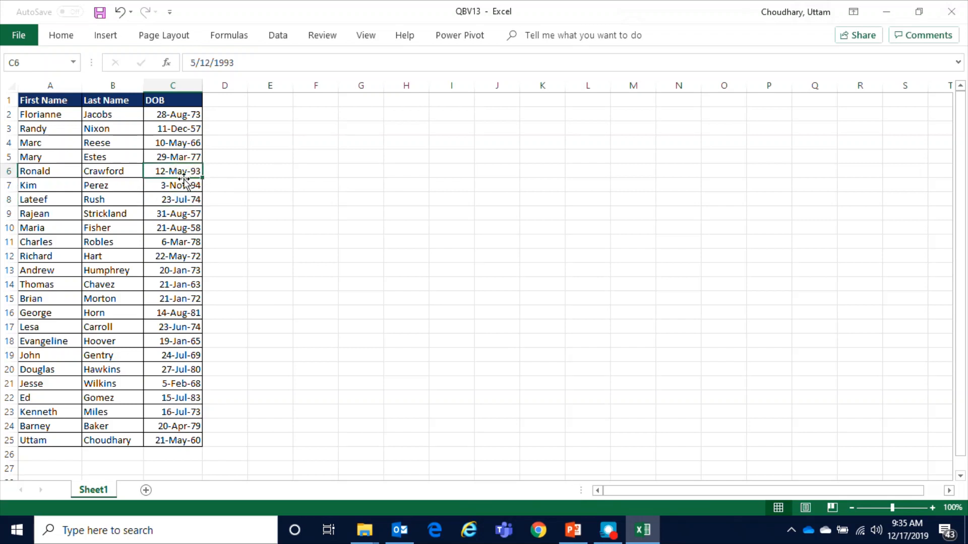
click(114, 182)
click(58, 180)
click(114, 182)
- Create a query from the name and DOB data in A1:C25, converting the range to a table with headers
click(174, 187)
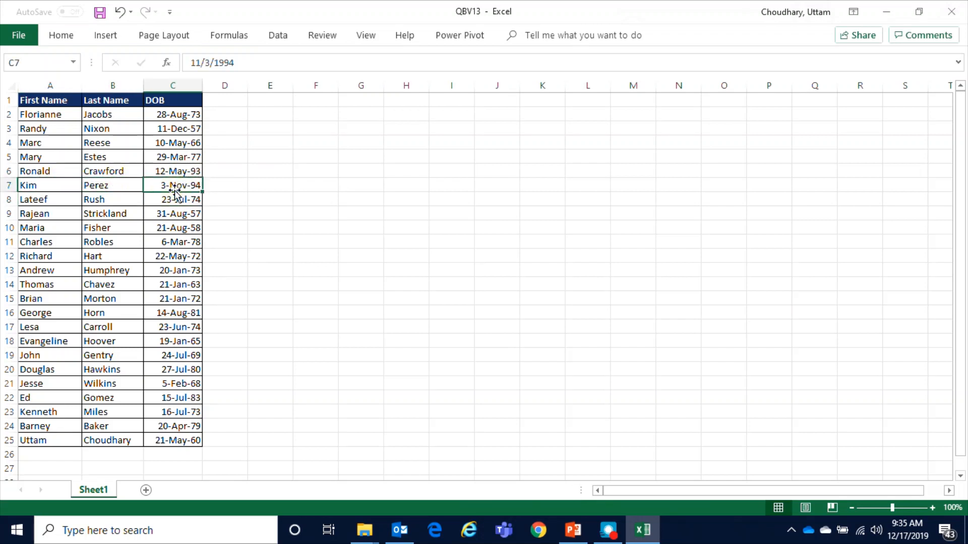
click(282, 39)
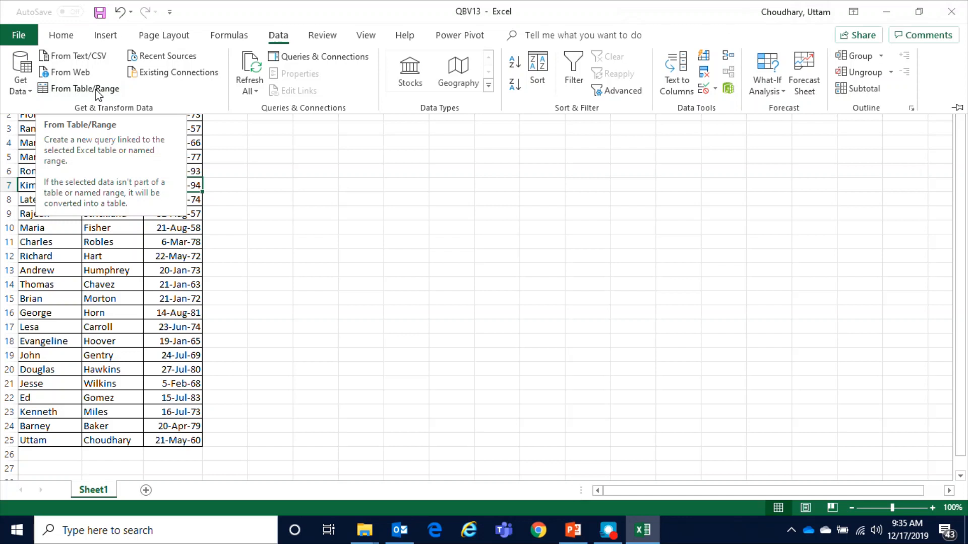
click(98, 95)
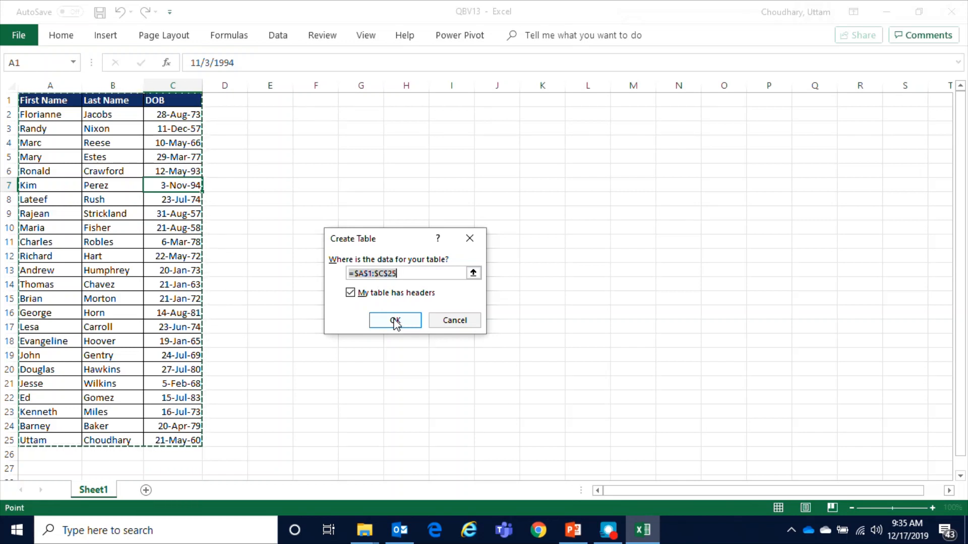
click(395, 322)
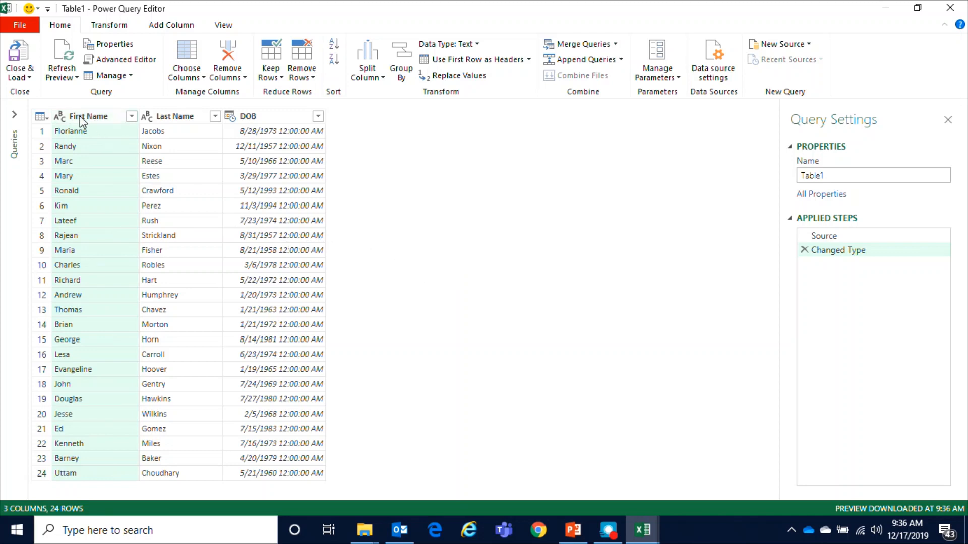
- Review the data types available for the First Name, Last Name and DOB columns in the query
click(85, 205)
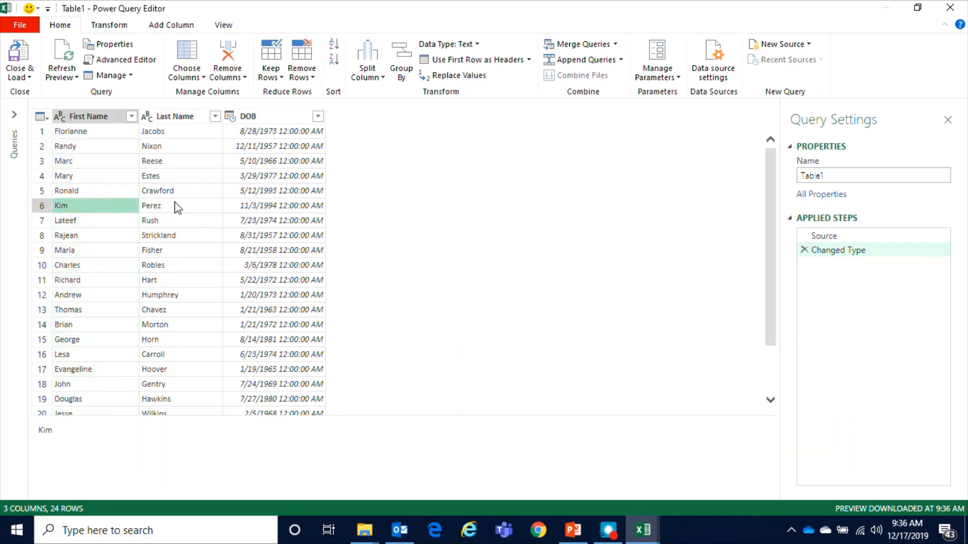
click(168, 206)
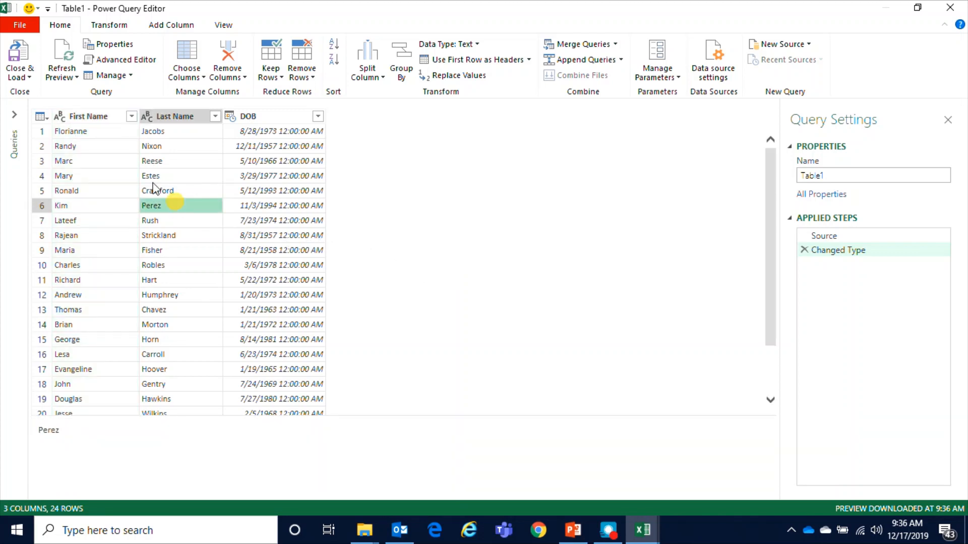
click(72, 119)
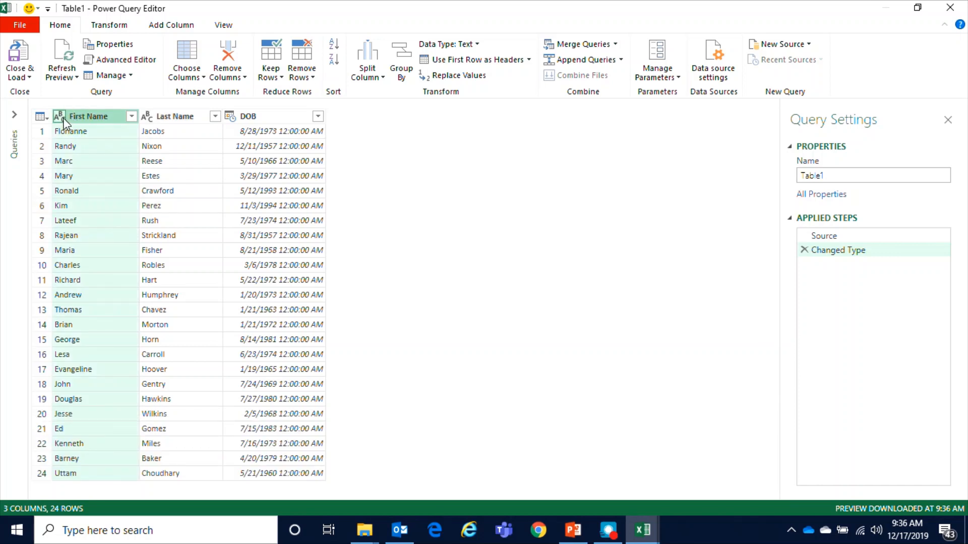
click(61, 118)
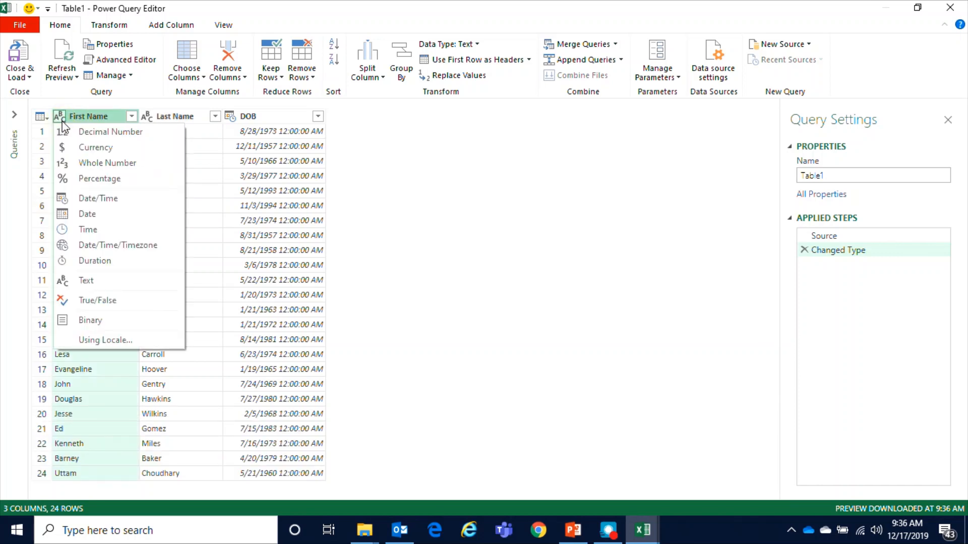
click(207, 223)
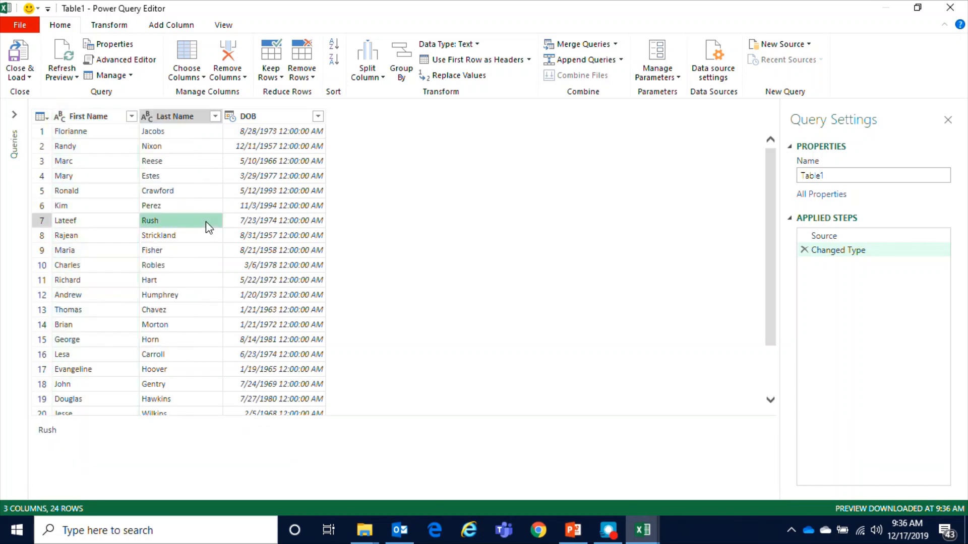
click(147, 118)
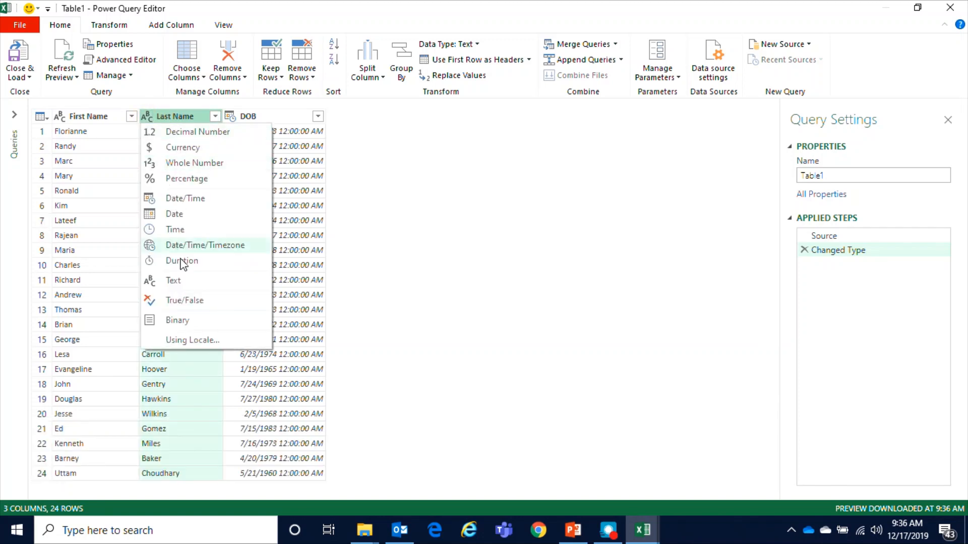
click(305, 220)
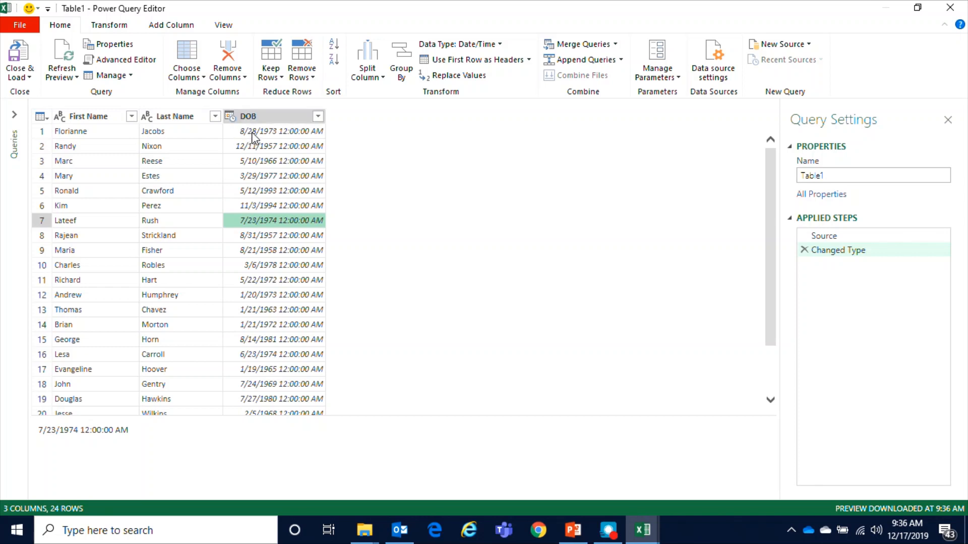
click(230, 117)
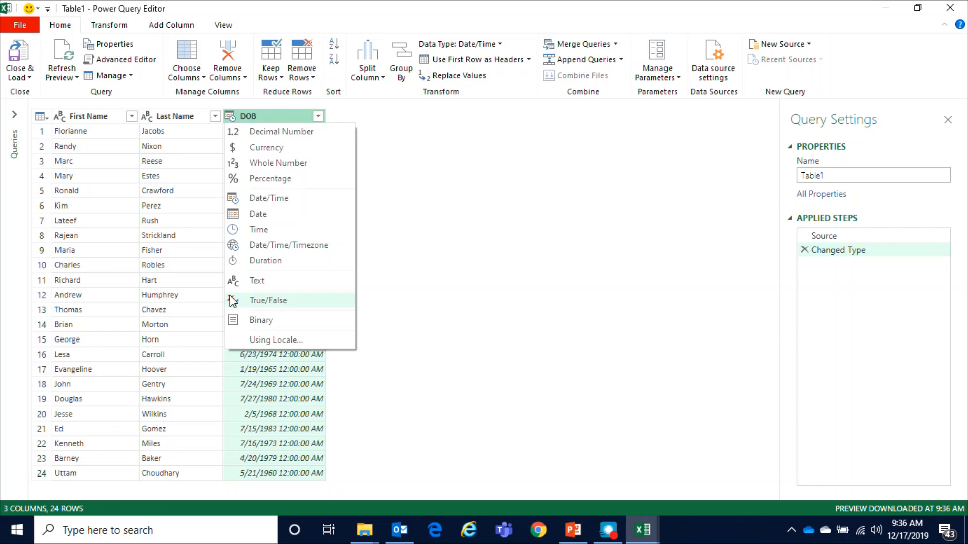
click(398, 13)
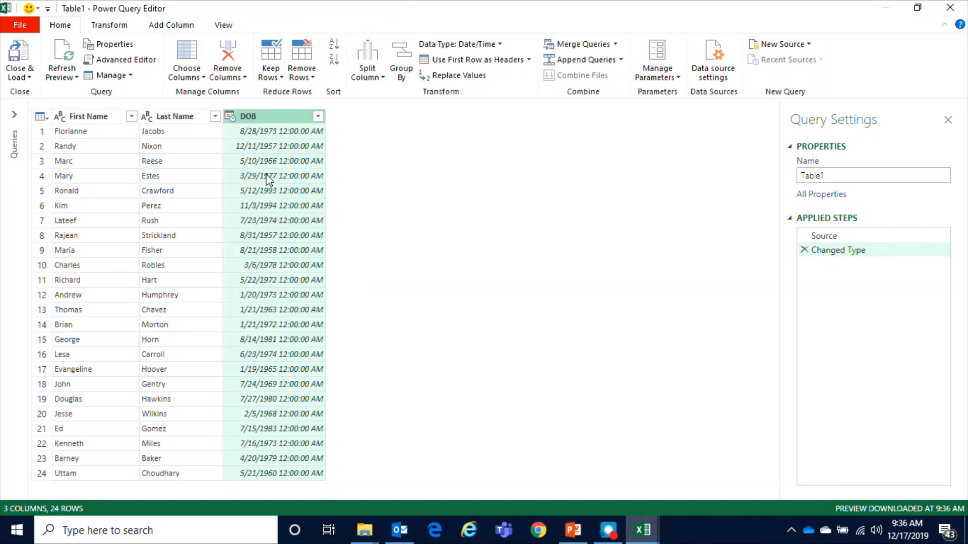
- Change the DOB column's data type to Date, replacing the current type conversion
click(230, 117)
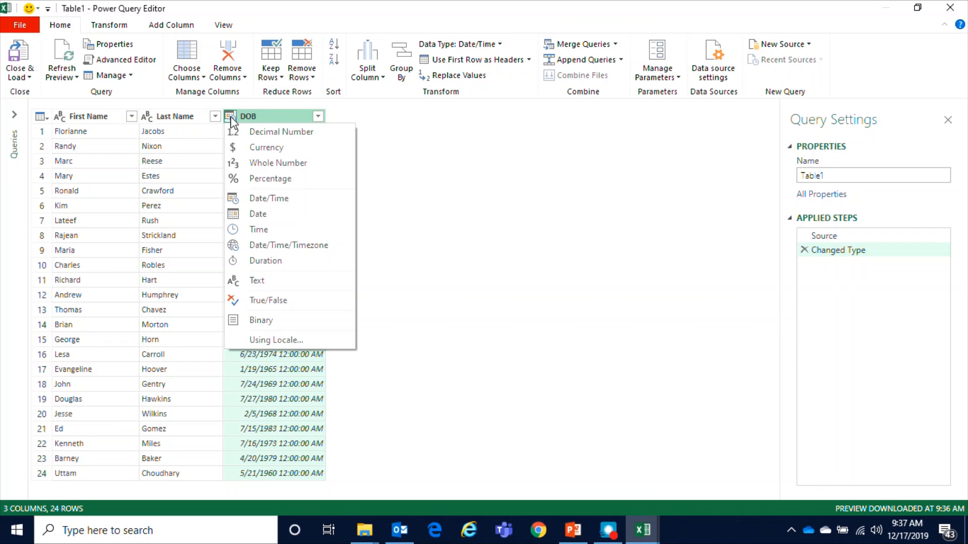
click(257, 215)
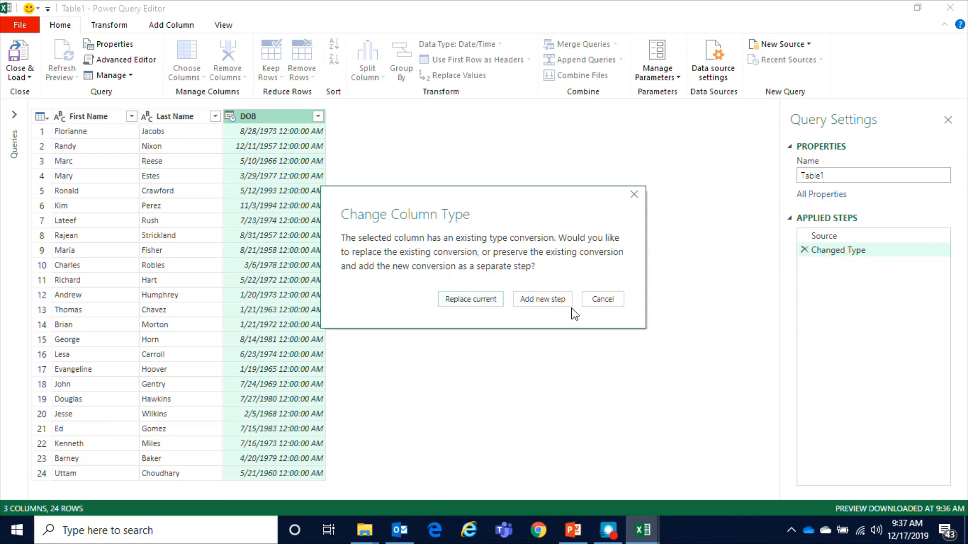
click(471, 299)
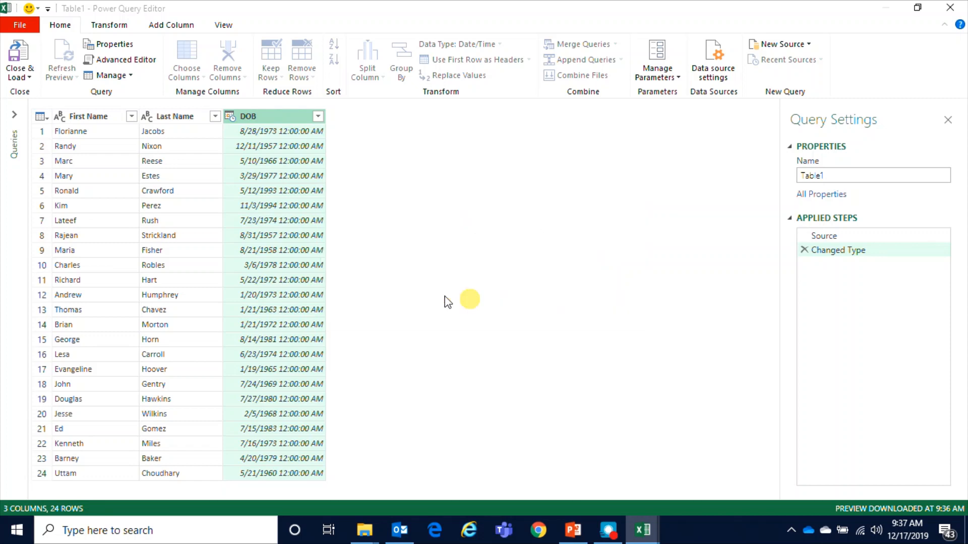
click(293, 207)
click(293, 147)
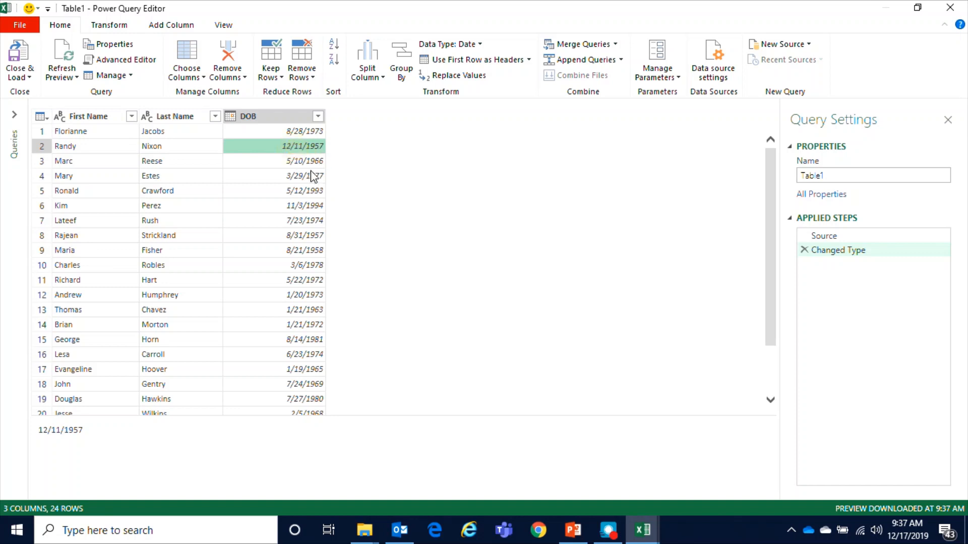
click(295, 190)
click(301, 266)
- Compare the Age date option for the DOB column between adding a new column and transforming the existing one
click(289, 148)
click(113, 27)
click(177, 30)
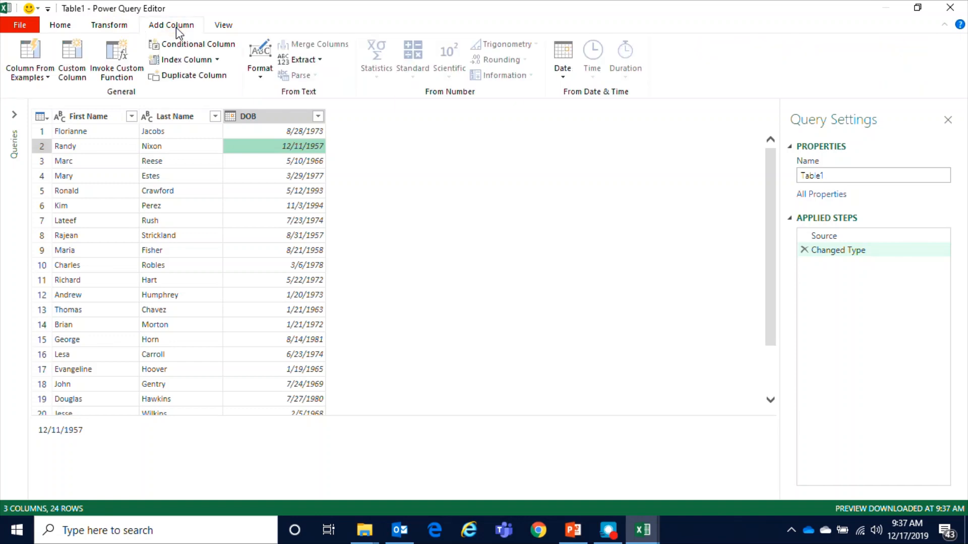
click(570, 77)
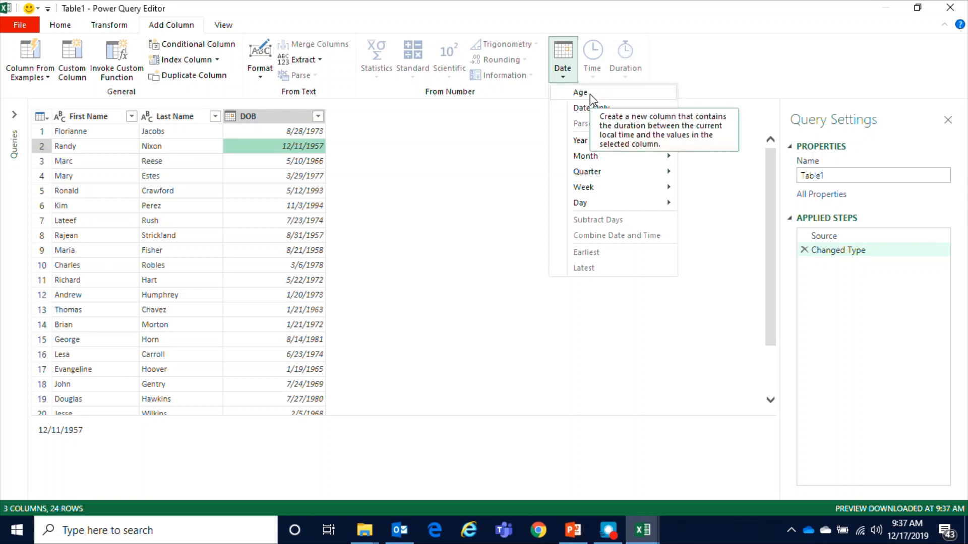
click(190, 28)
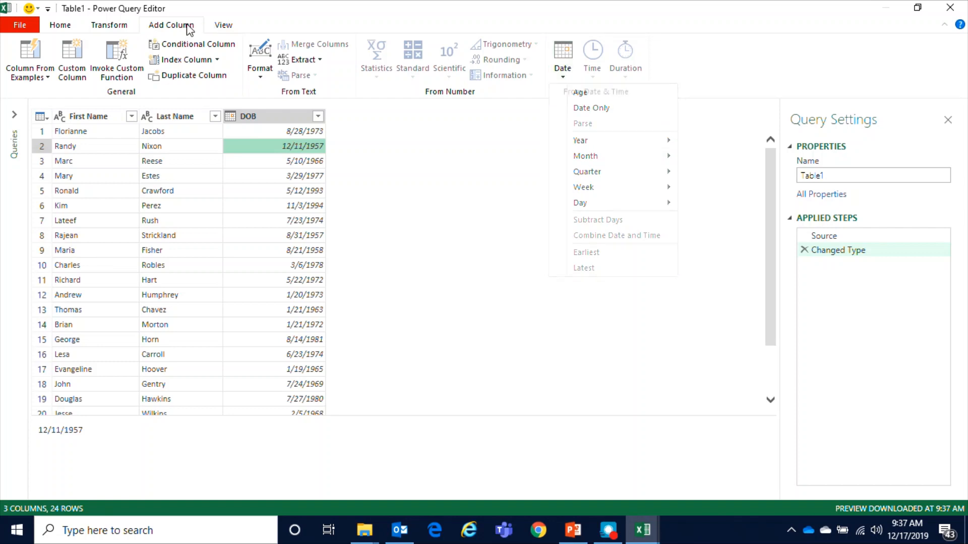
click(109, 26)
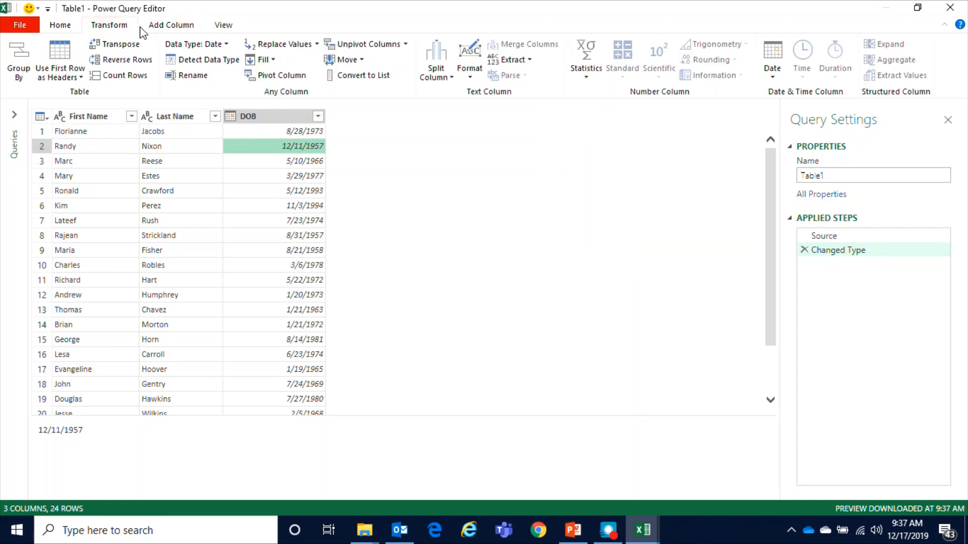
click(171, 27)
click(127, 28)
click(770, 77)
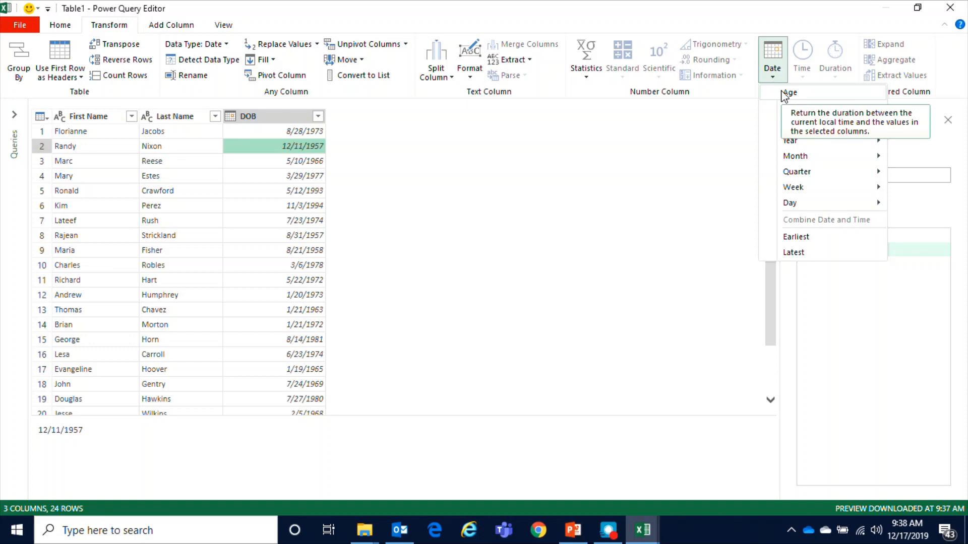
- Add a new Age column calculated from the DOB dates, dismissing the system notification
click(172, 28)
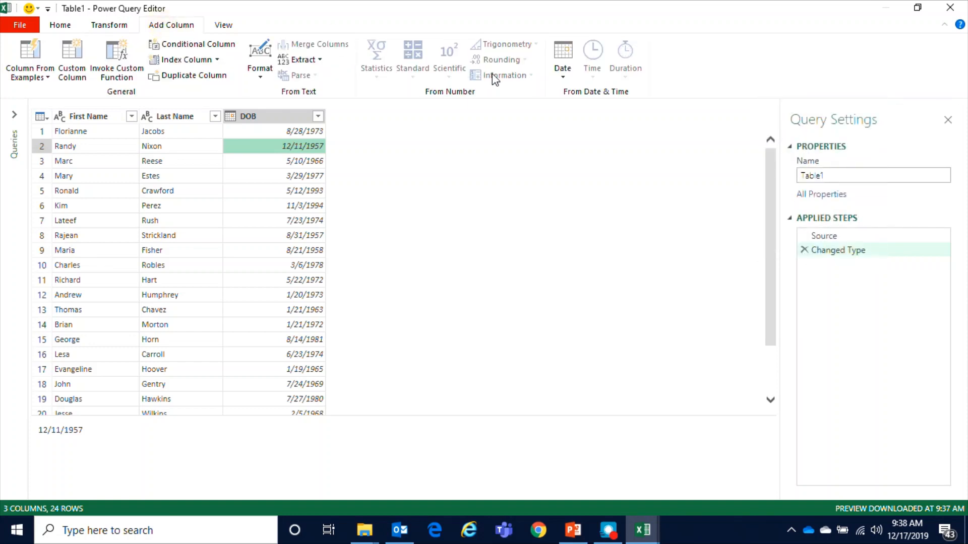
click(557, 77)
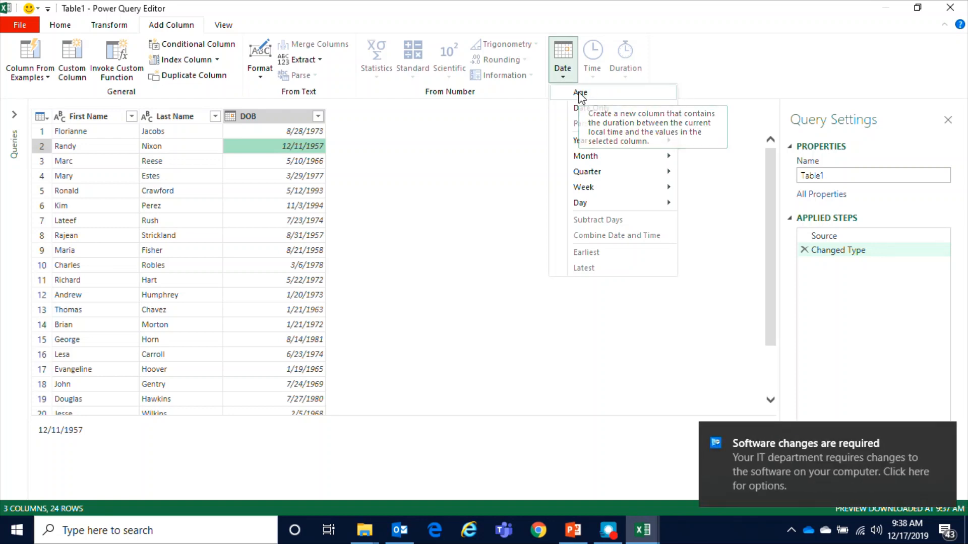
click(945, 442)
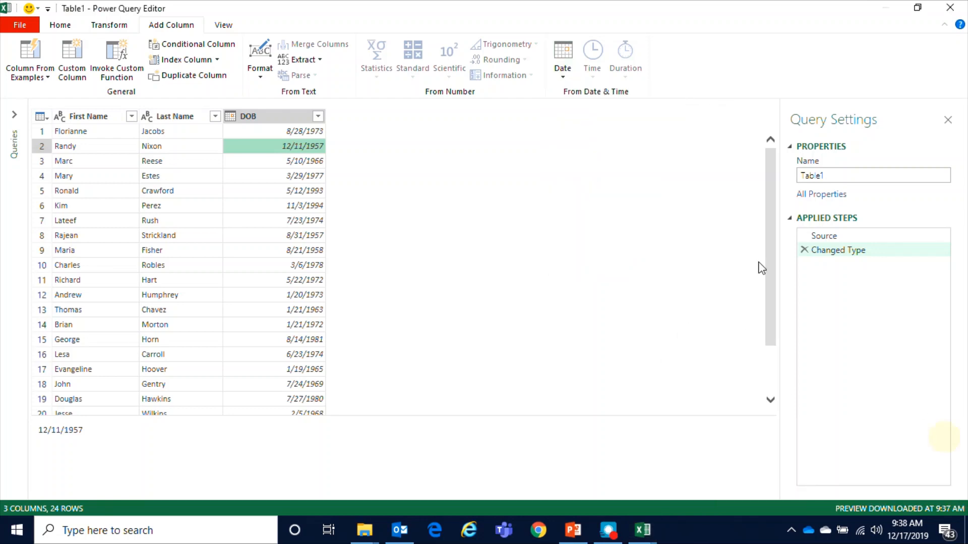
click(563, 75)
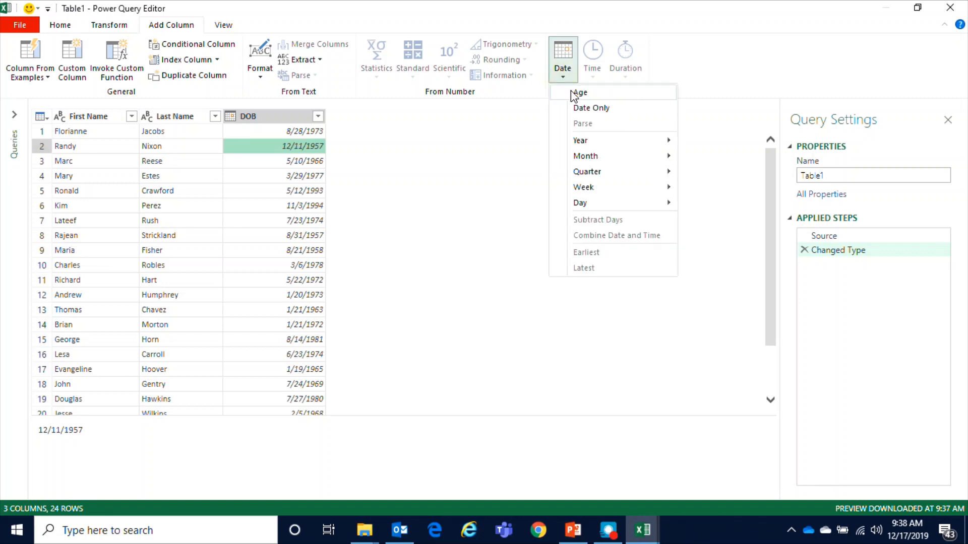
click(574, 92)
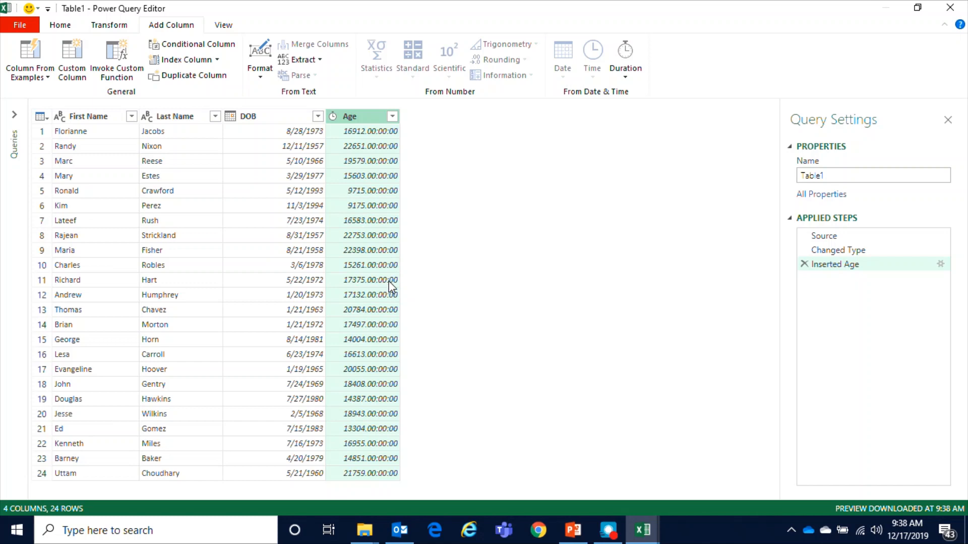
click(362, 222)
click(367, 133)
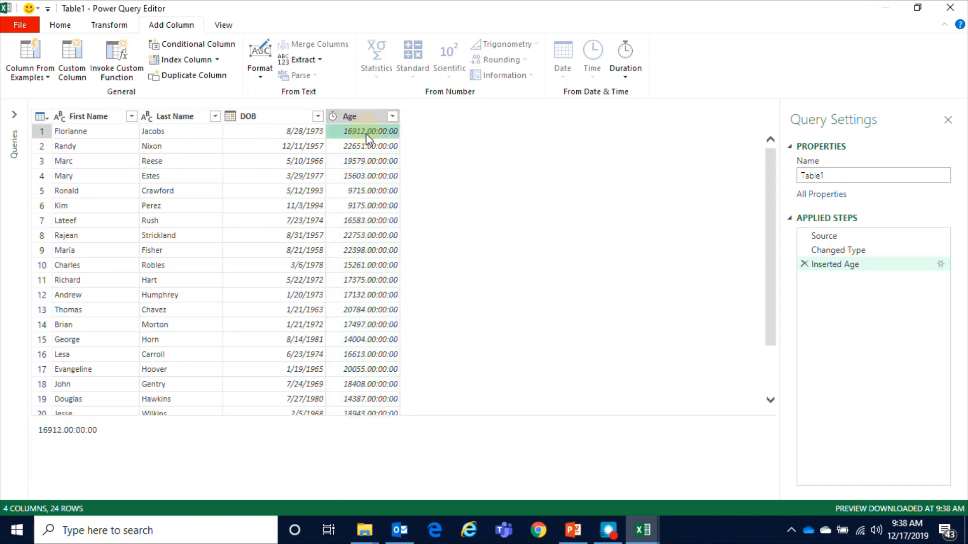
click(371, 146)
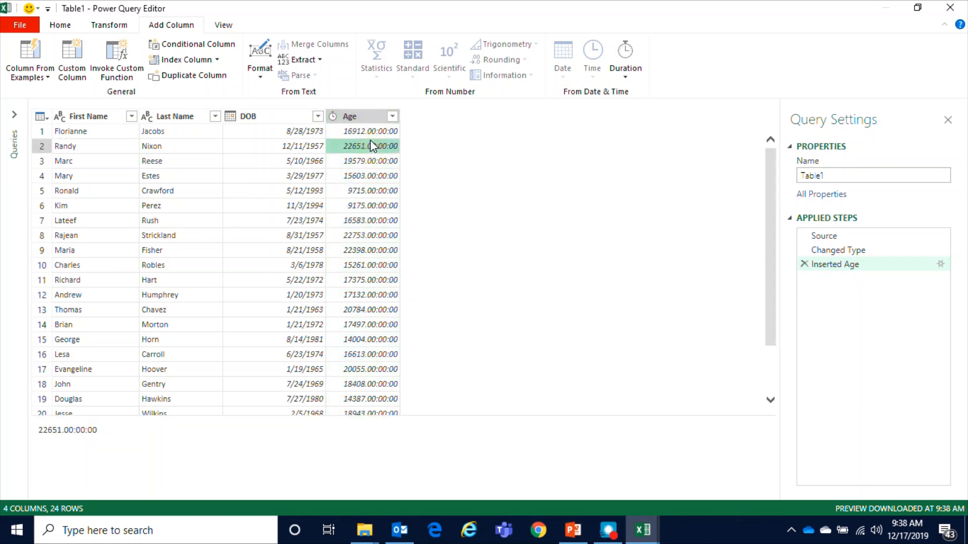
click(366, 132)
click(361, 145)
click(360, 161)
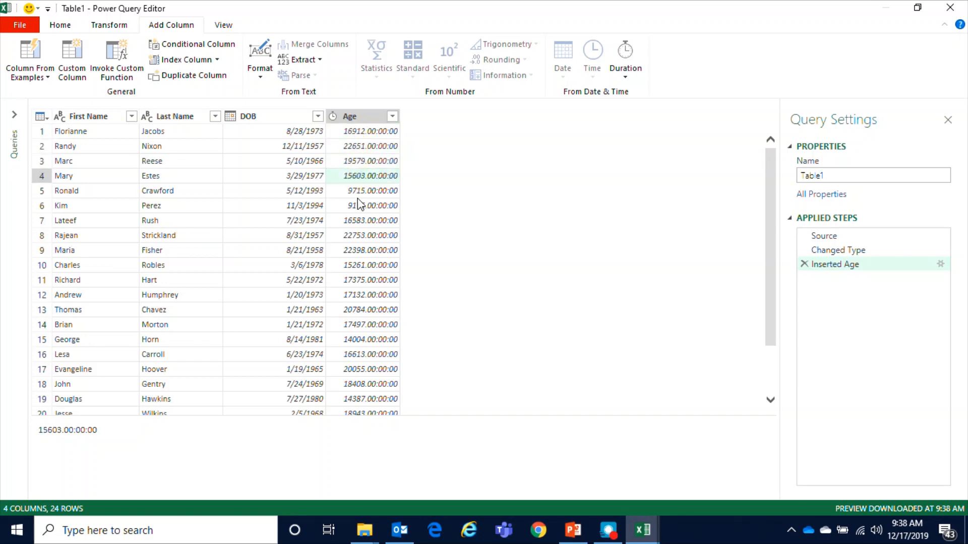
- Examine how the Age column expresses each row's age as a duration in days, comparing it with the DOB column
click(359, 194)
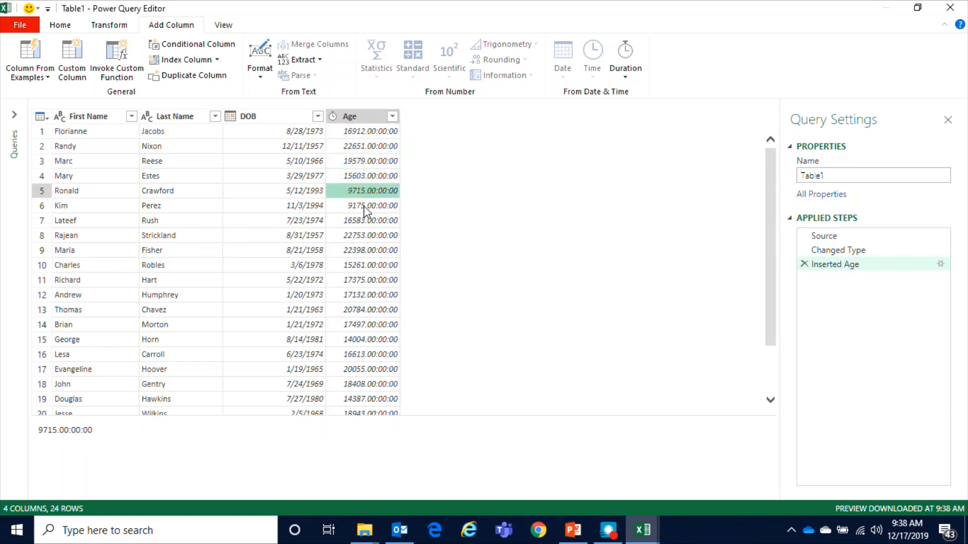
click(364, 206)
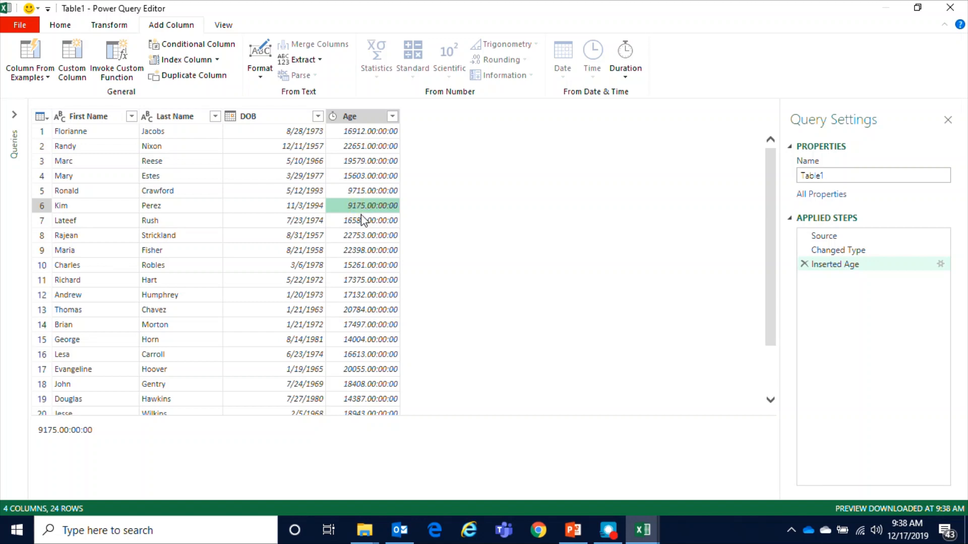
click(363, 222)
click(360, 131)
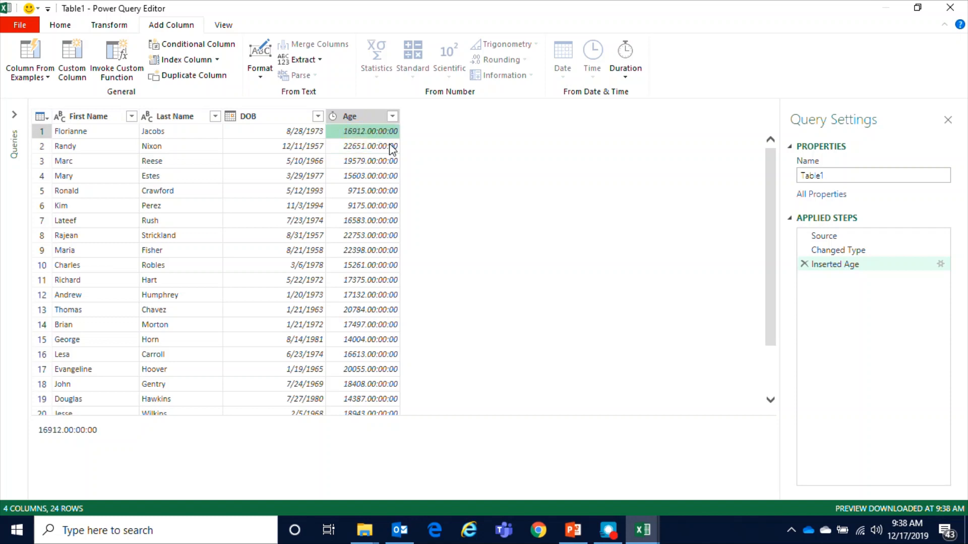
click(359, 147)
click(354, 133)
click(348, 147)
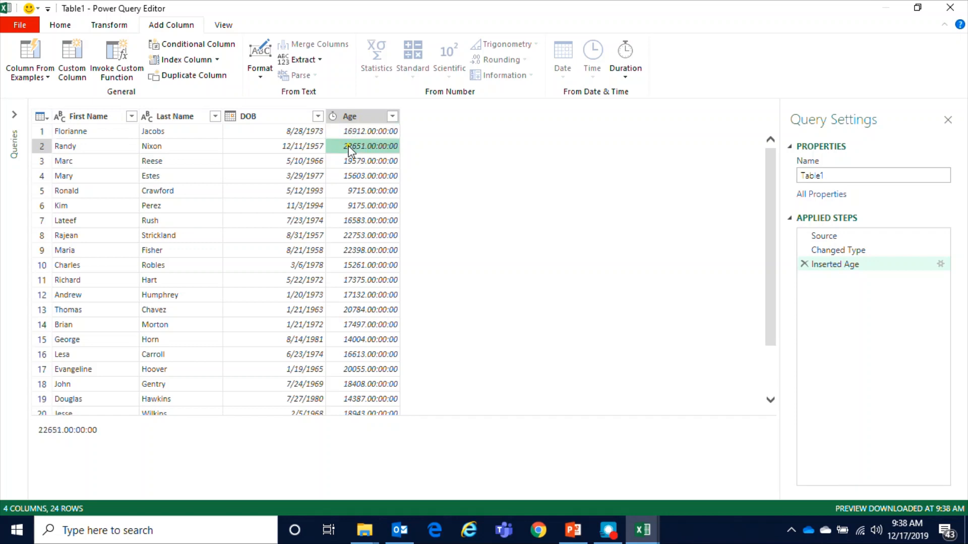
click(355, 134)
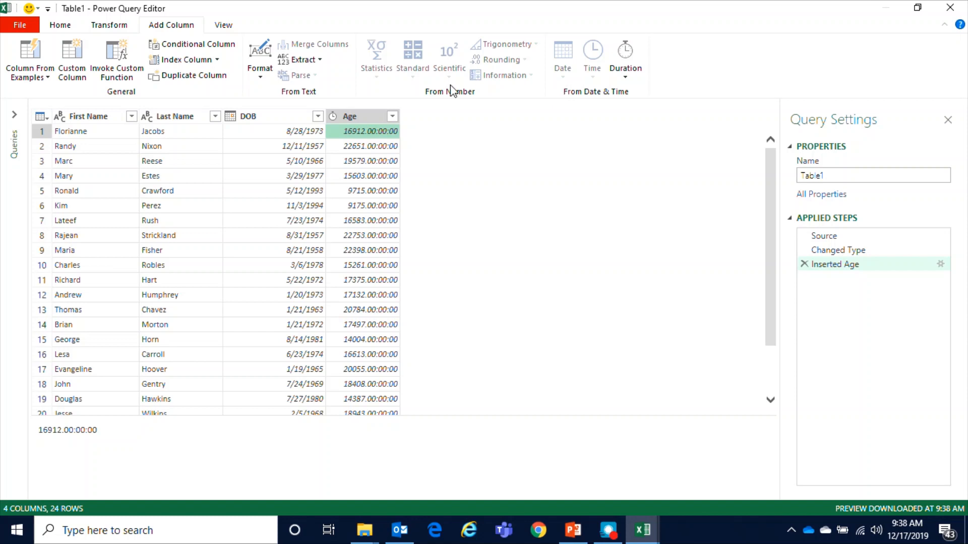
click(269, 120)
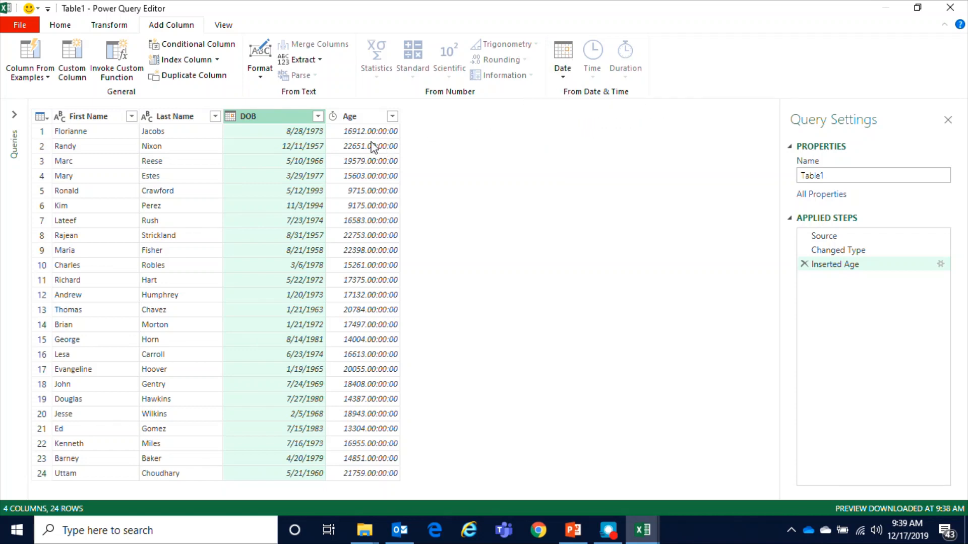
click(367, 120)
click(371, 146)
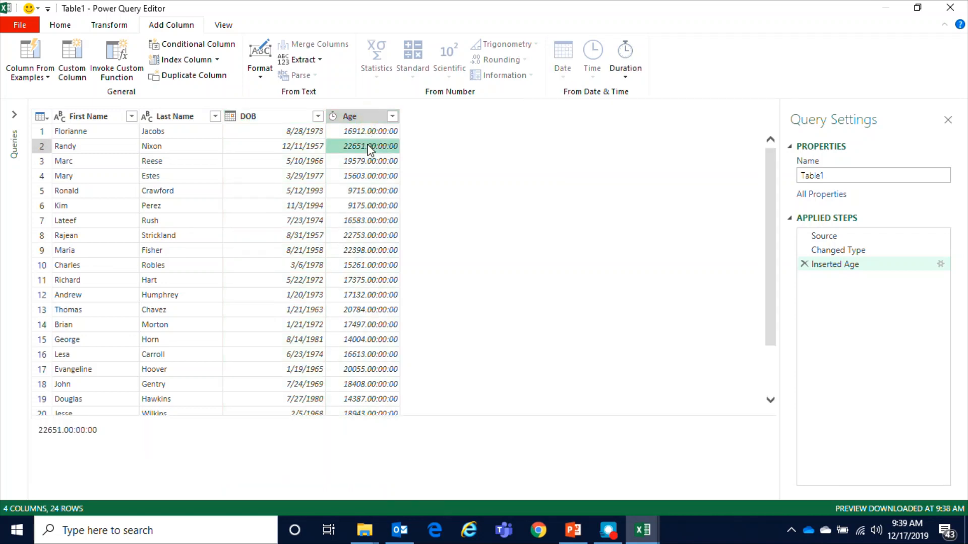
- Add a Total Years column calculated from the Age column's durations
click(367, 121)
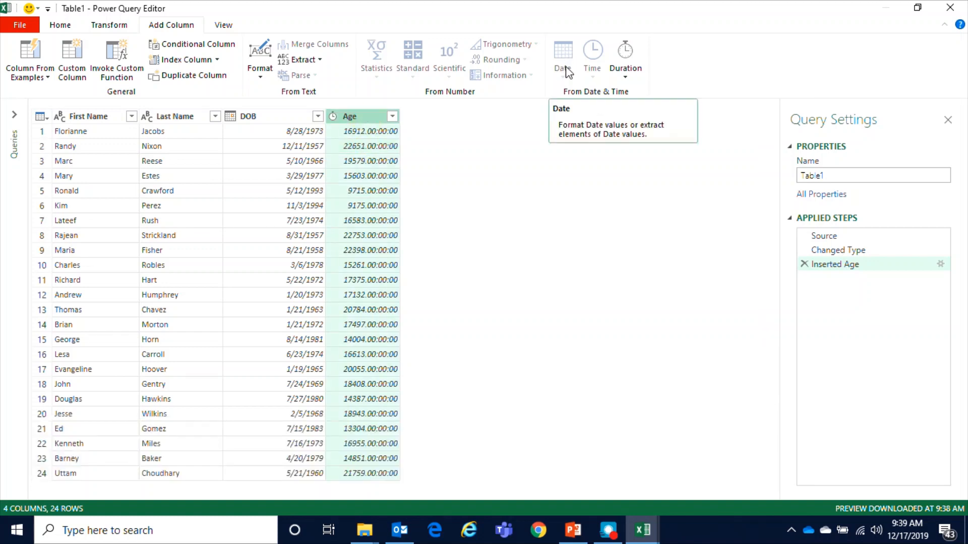
click(625, 70)
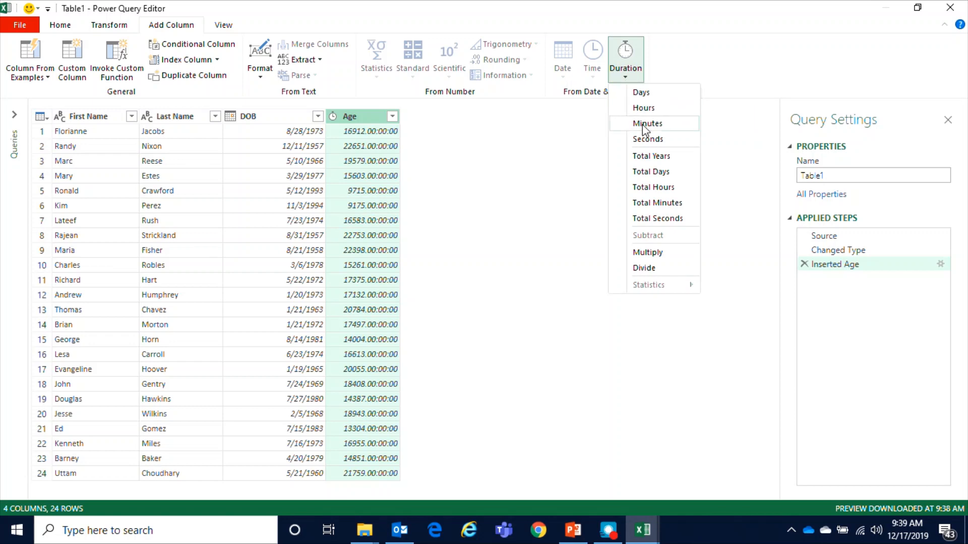
click(658, 156)
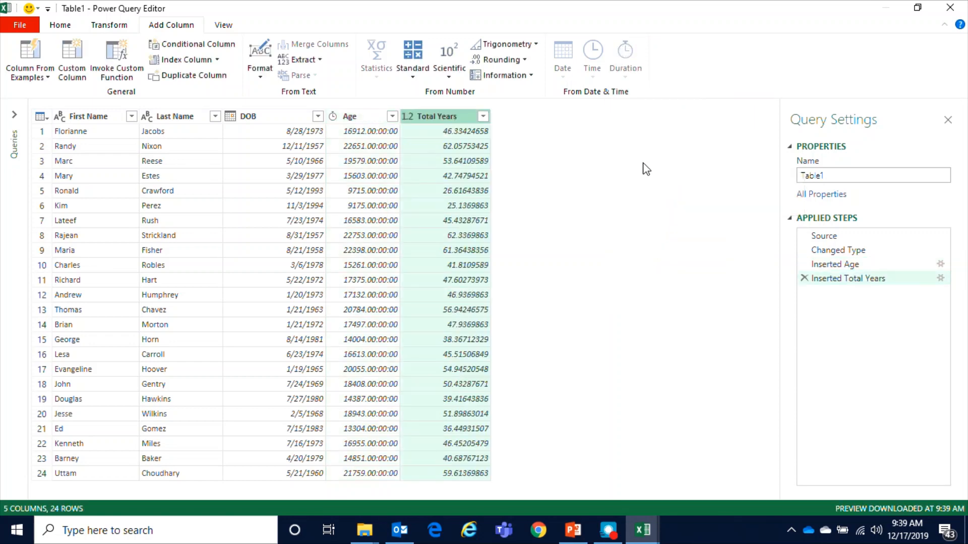
- Examine the decimal year values in the Total Years column across several rows
click(459, 201)
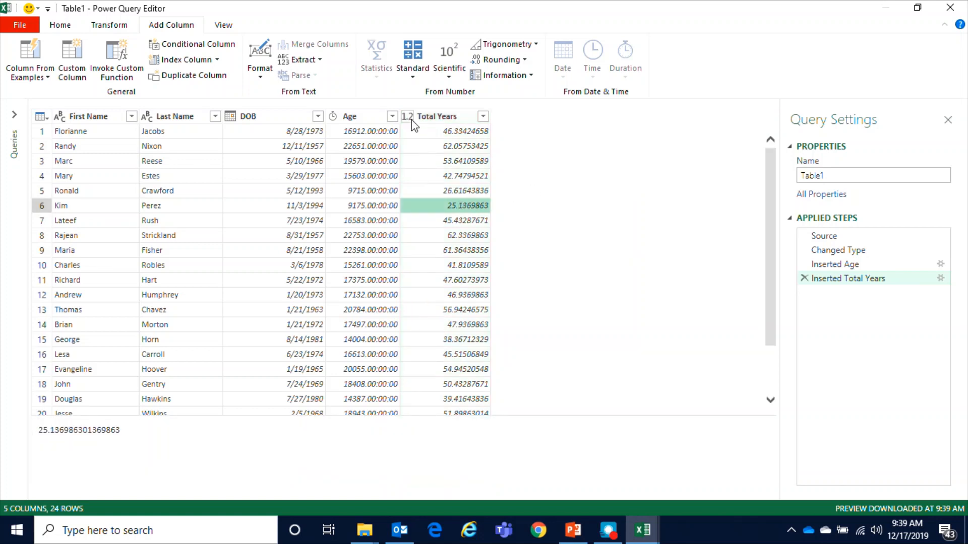
click(464, 136)
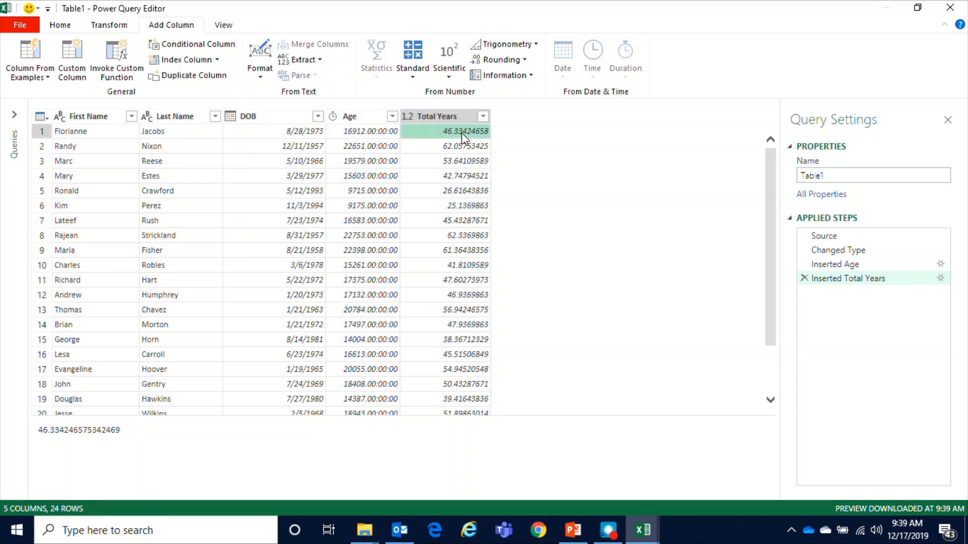
click(459, 251)
click(460, 297)
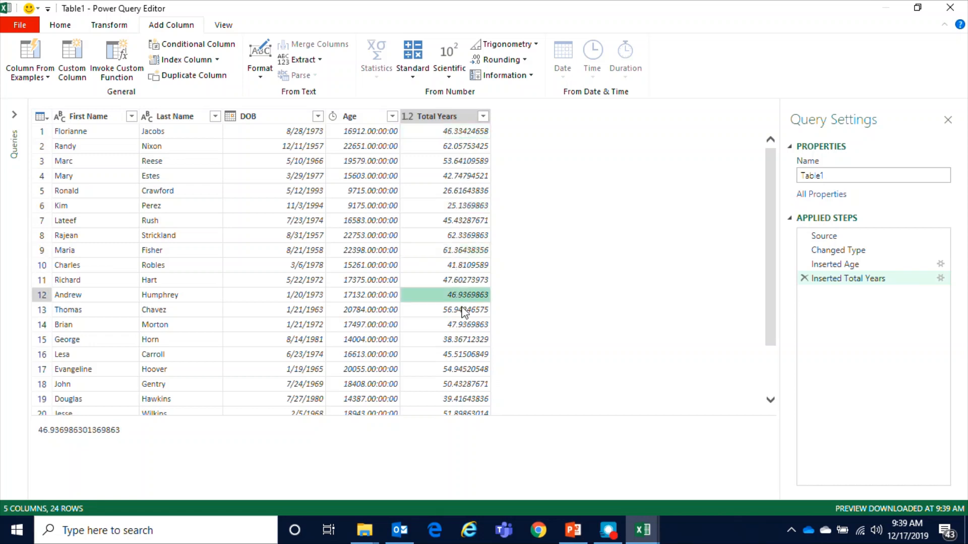
click(459, 135)
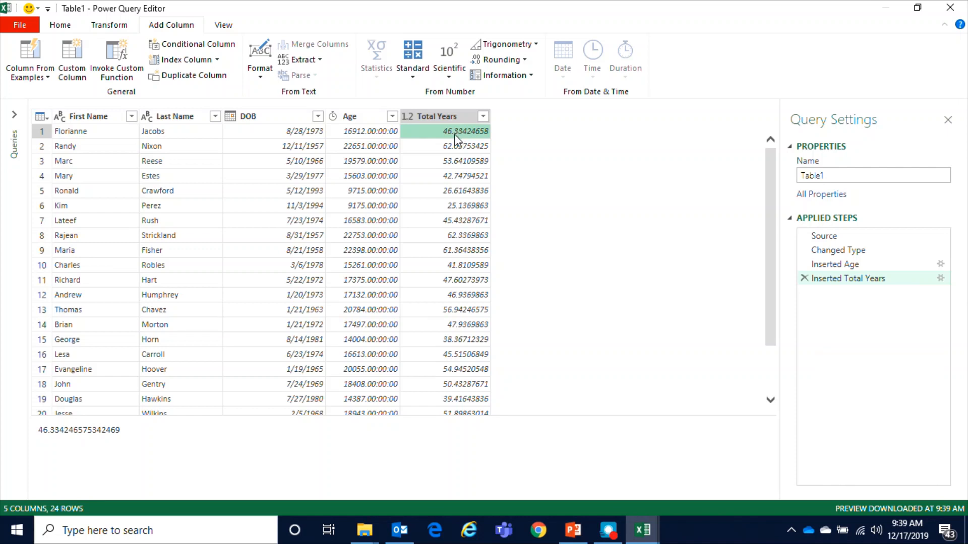
click(463, 147)
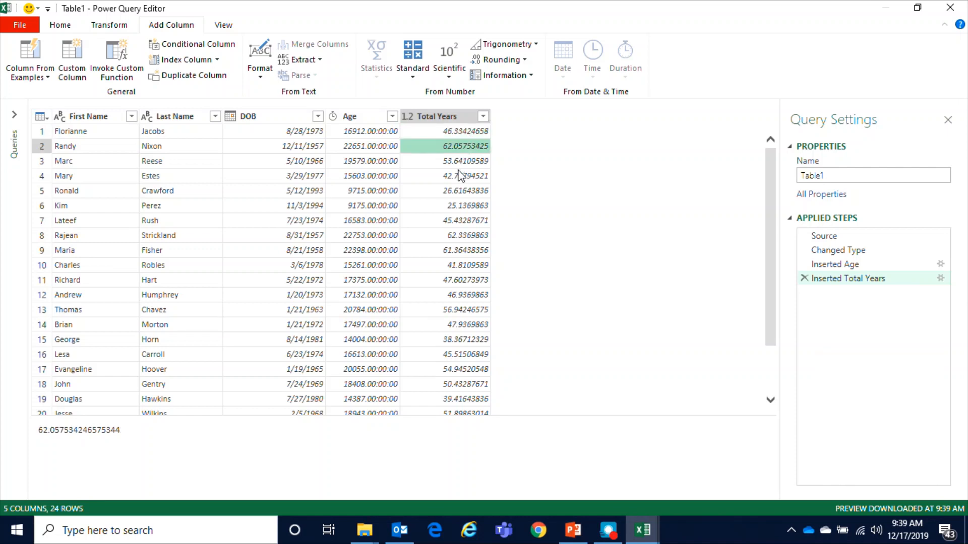
click(458, 162)
click(459, 175)
click(460, 147)
click(461, 130)
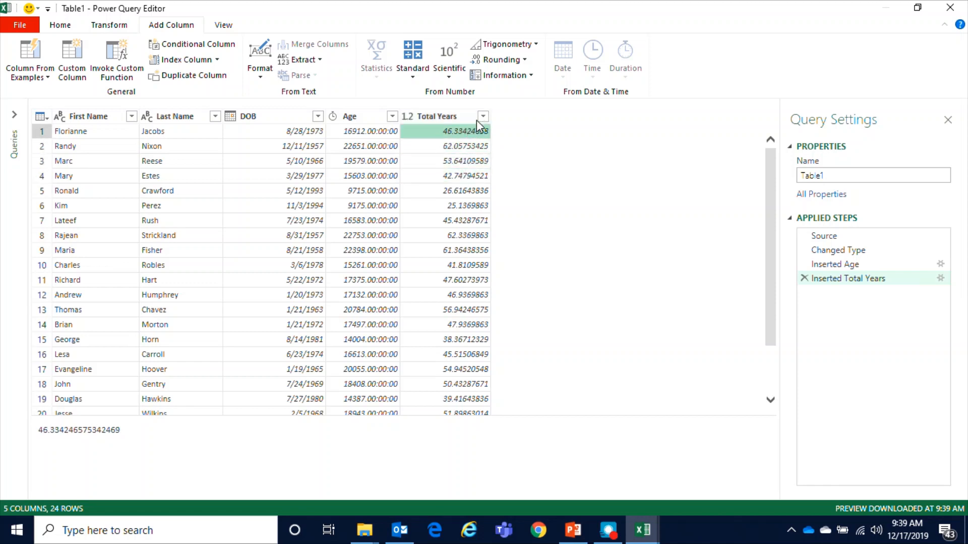
- Change the Total Years column's data type to Whole Number, leaving its filter options unchanged
click(482, 120)
click(482, 117)
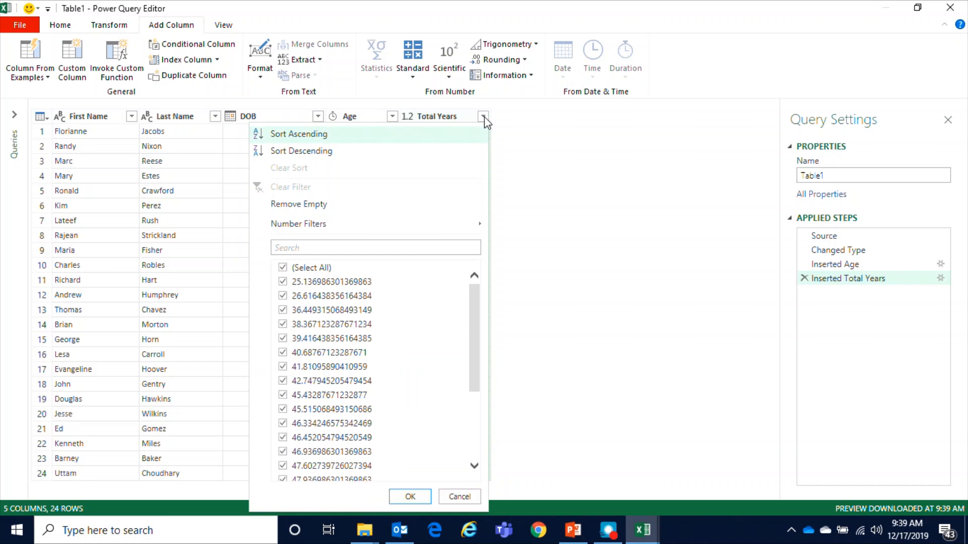
click(526, 162)
click(408, 117)
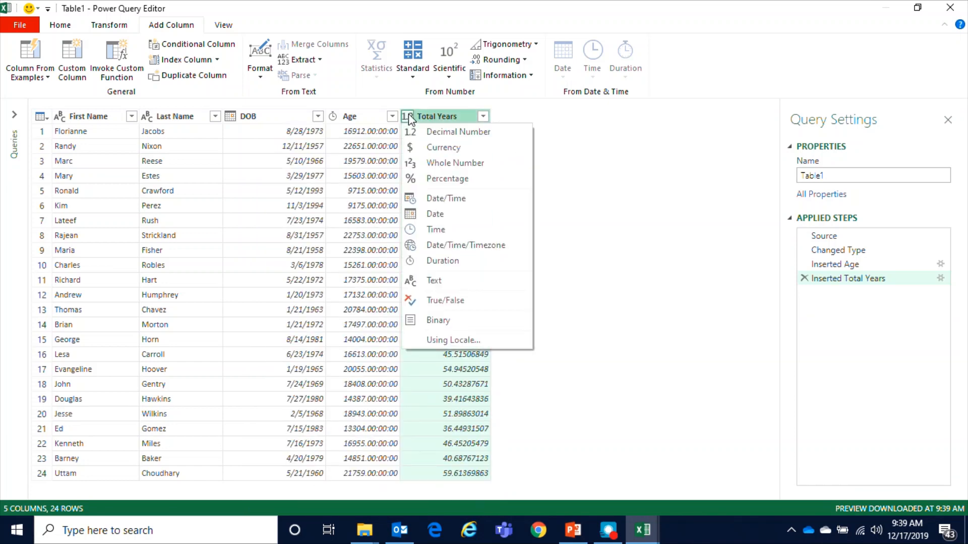
click(450, 163)
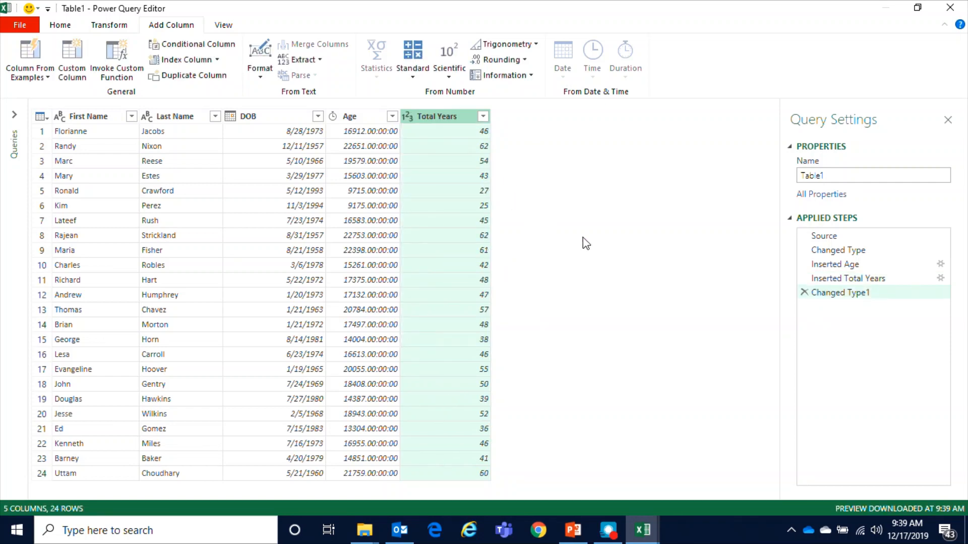
- Check the whole-number ages in the Total Years column for rows throughout the table
click(445, 236)
scroll(557, 264, down, 2)
scroll(557, 264, up, 2)
mouse_move(772, 223)
mouse_down()
mouse_move(770, 300)
mouse_move(771, 222)
mouse_up()
click(453, 160)
click(459, 250)
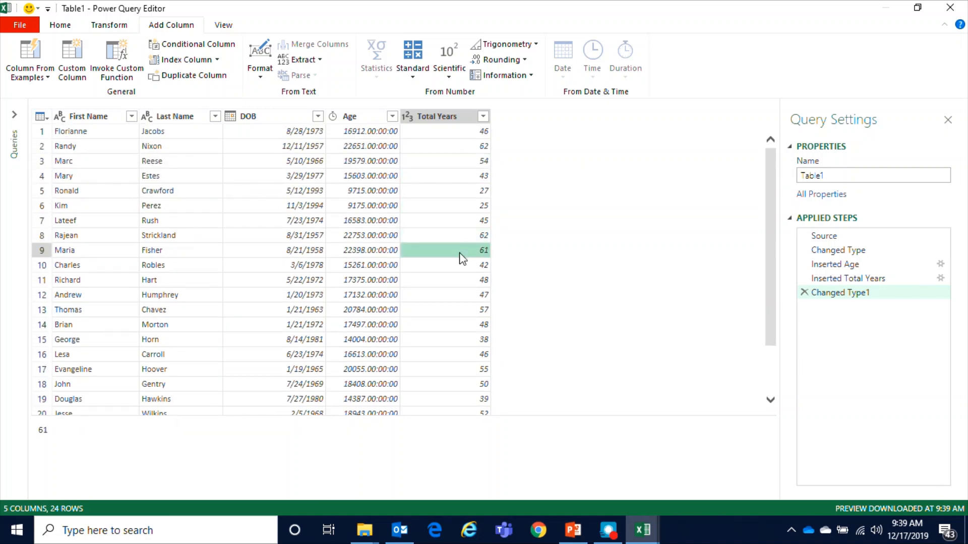
click(458, 324)
click(450, 375)
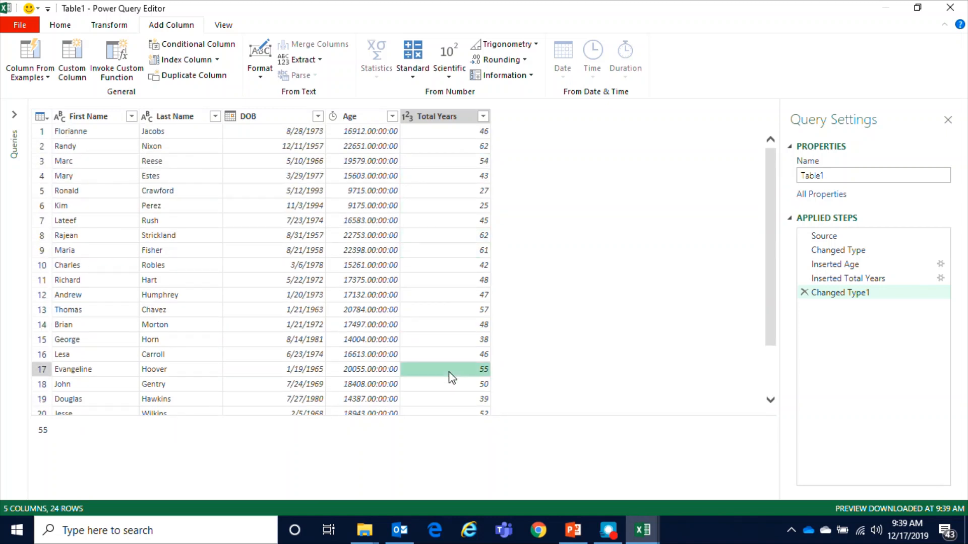
click(442, 284)
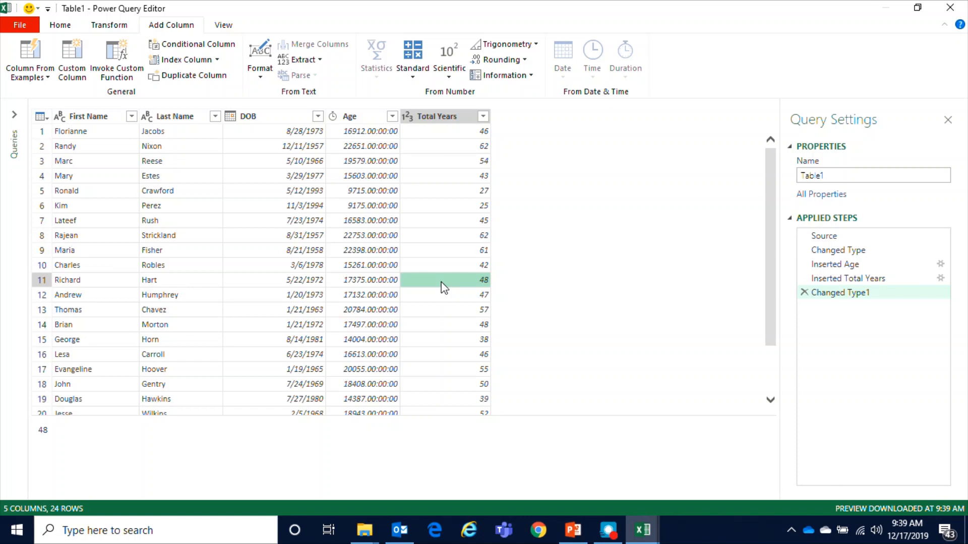
click(452, 190)
click(438, 167)
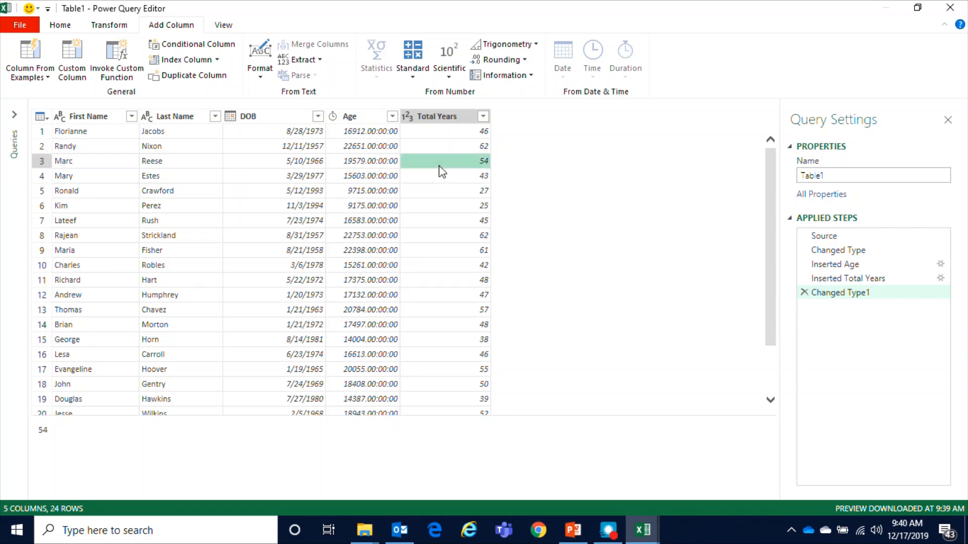
click(443, 132)
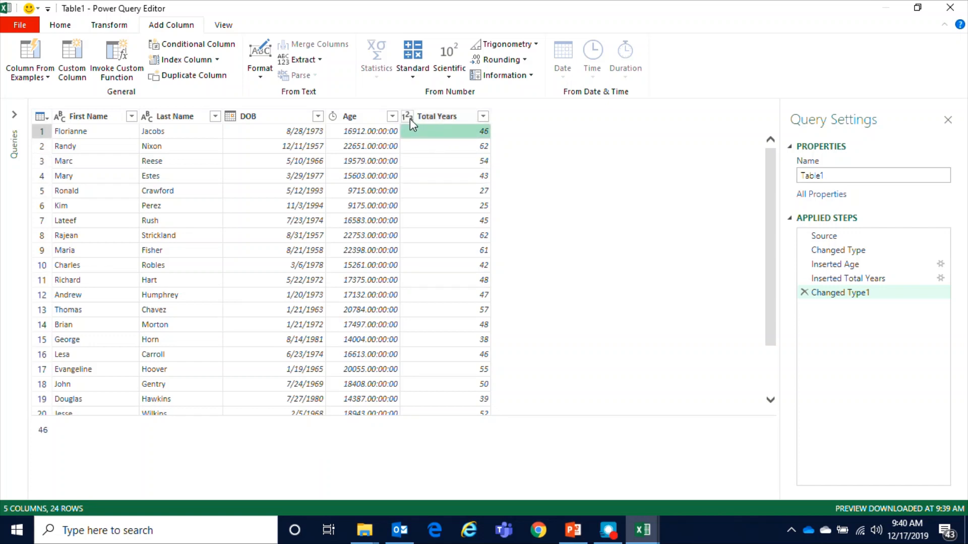
click(426, 150)
click(427, 188)
click(436, 266)
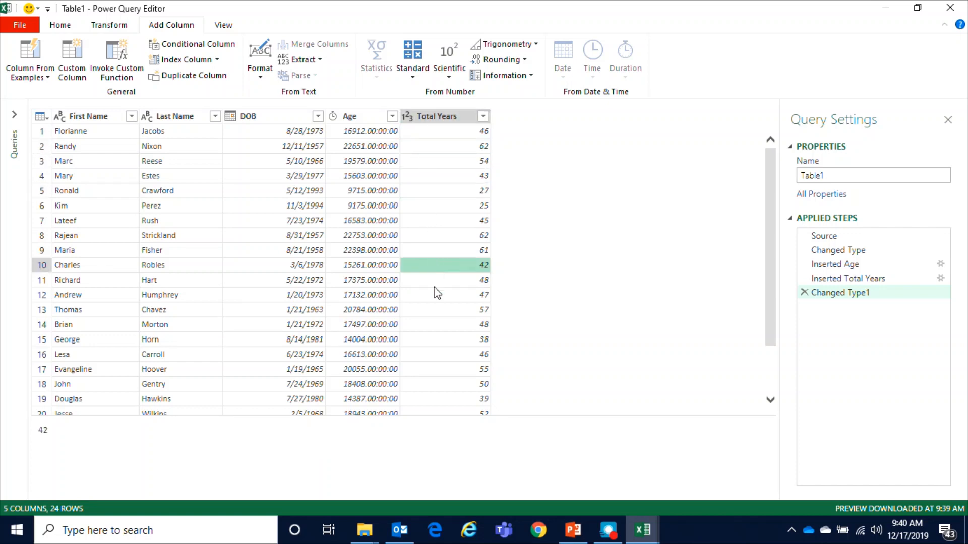
click(433, 310)
click(433, 247)
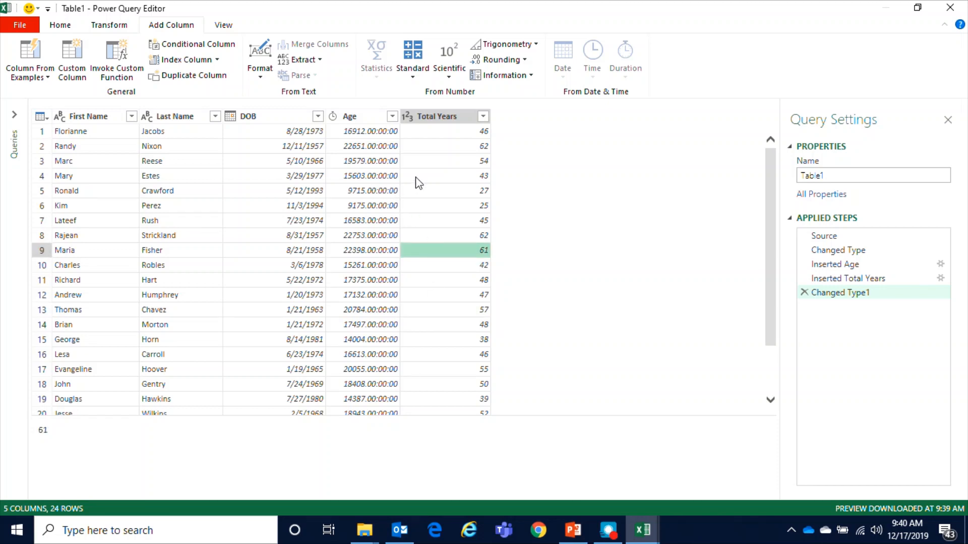
click(447, 165)
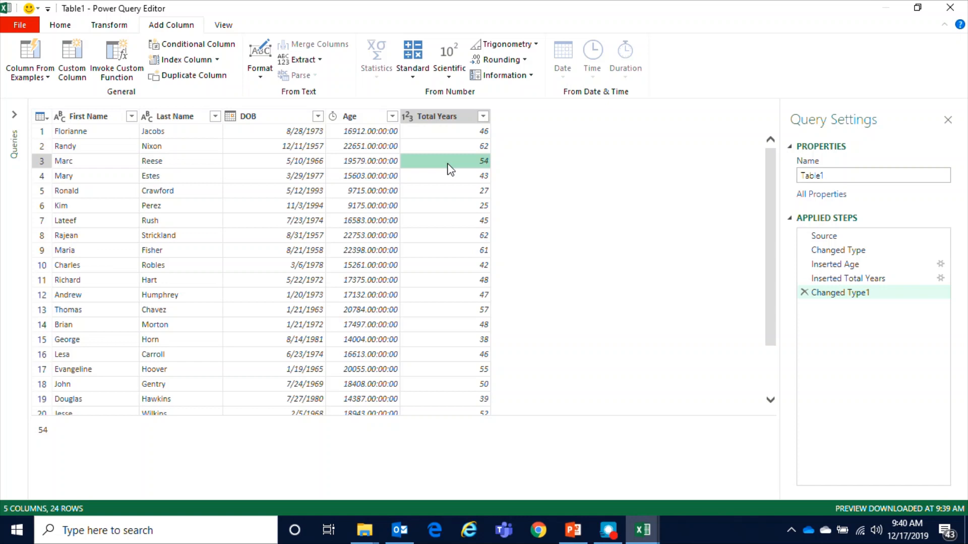
click(437, 137)
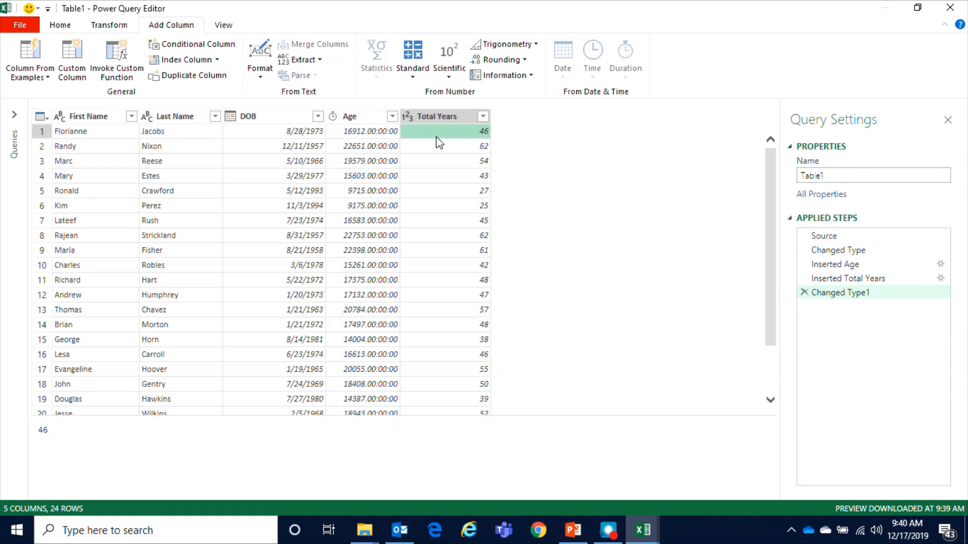
click(434, 145)
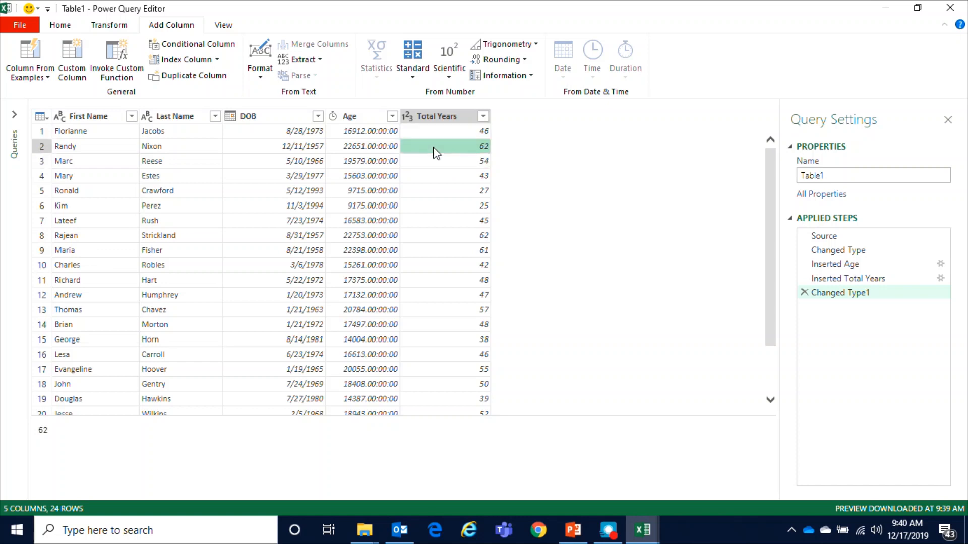
click(429, 197)
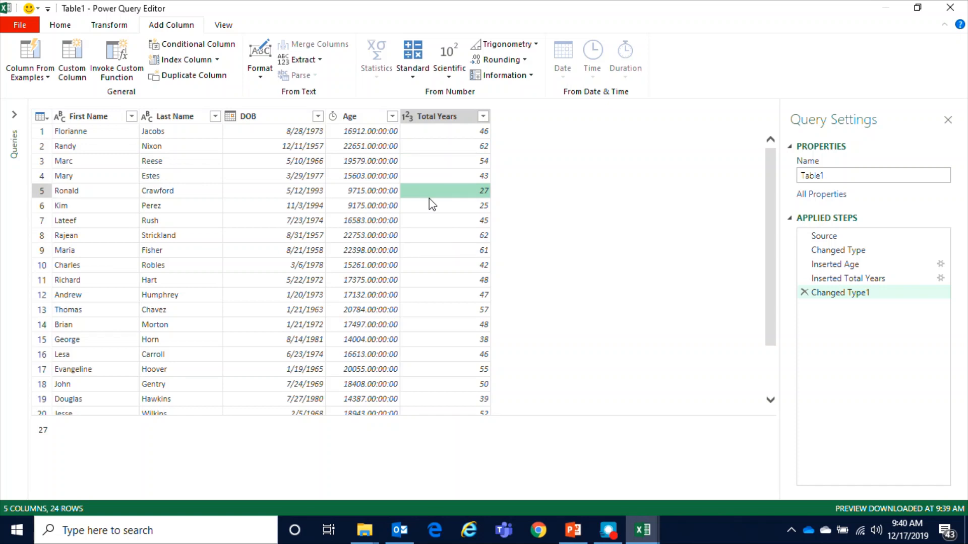
click(444, 235)
- Close the query editor and load the results to the default worksheet destination, then check the first rows of the loaded table
click(60, 24)
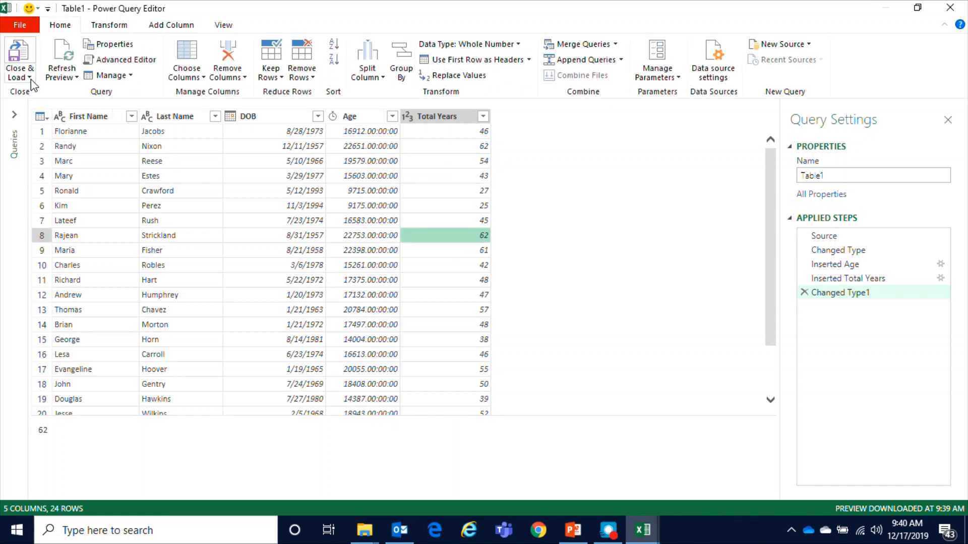
click(30, 78)
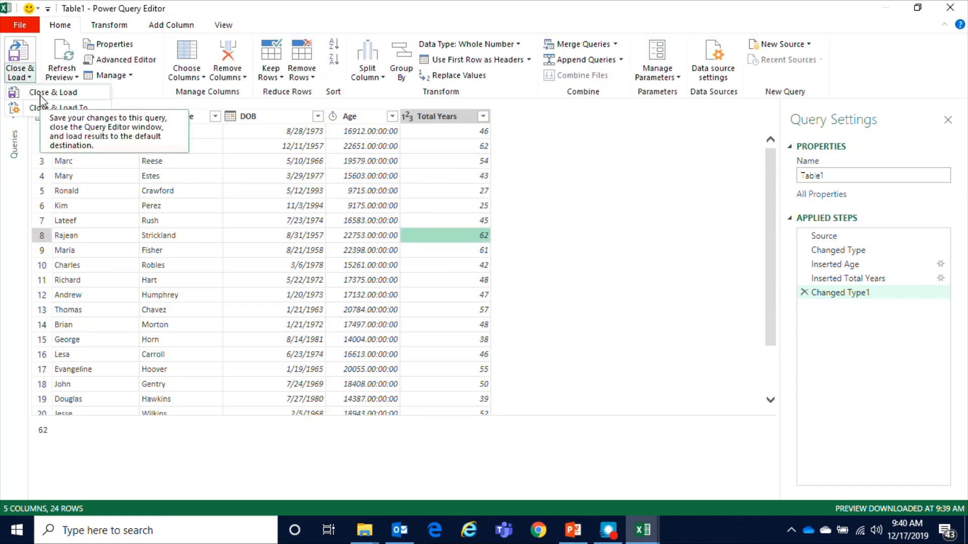
click(49, 95)
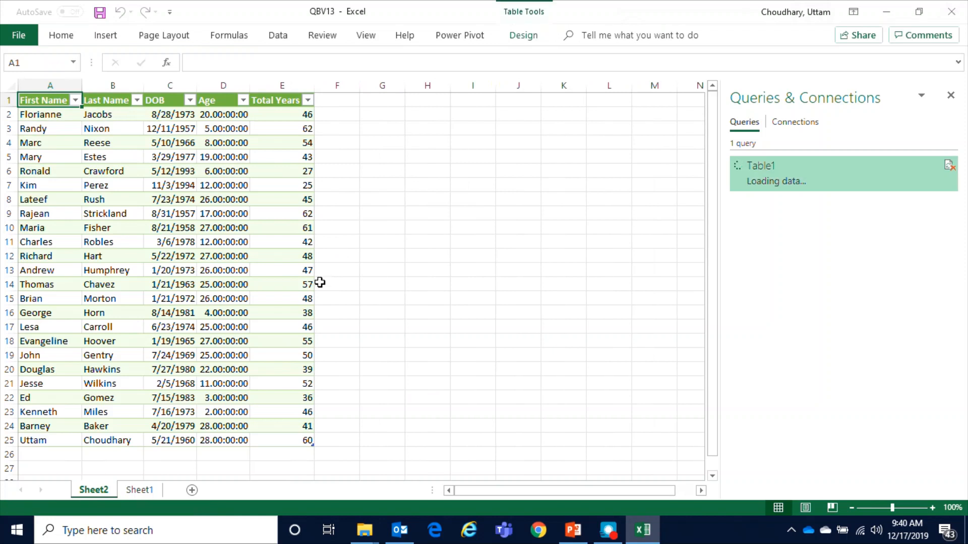
click(122, 167)
click(55, 129)
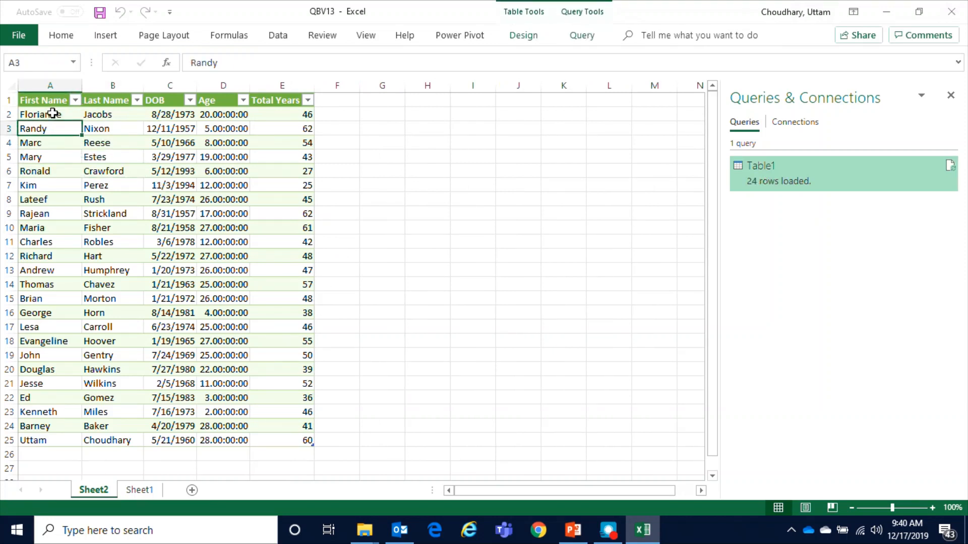
click(91, 115)
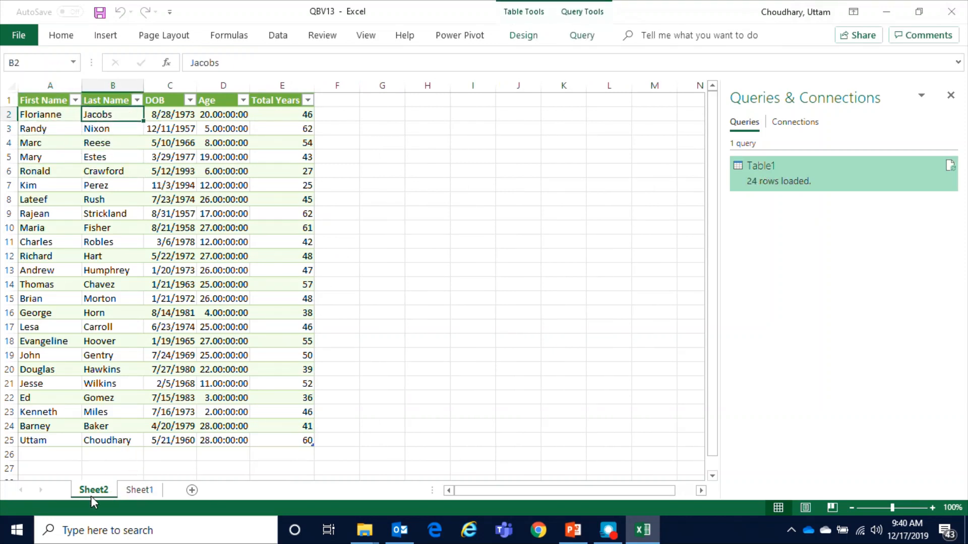
- Review the loaded table's first row across its columns and the ages throughout the Total Years column
click(59, 116)
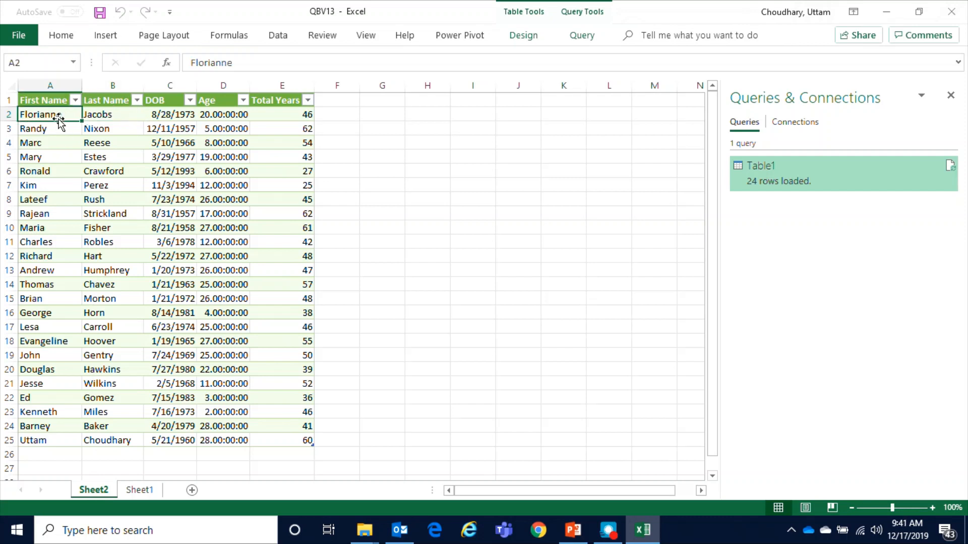
click(164, 119)
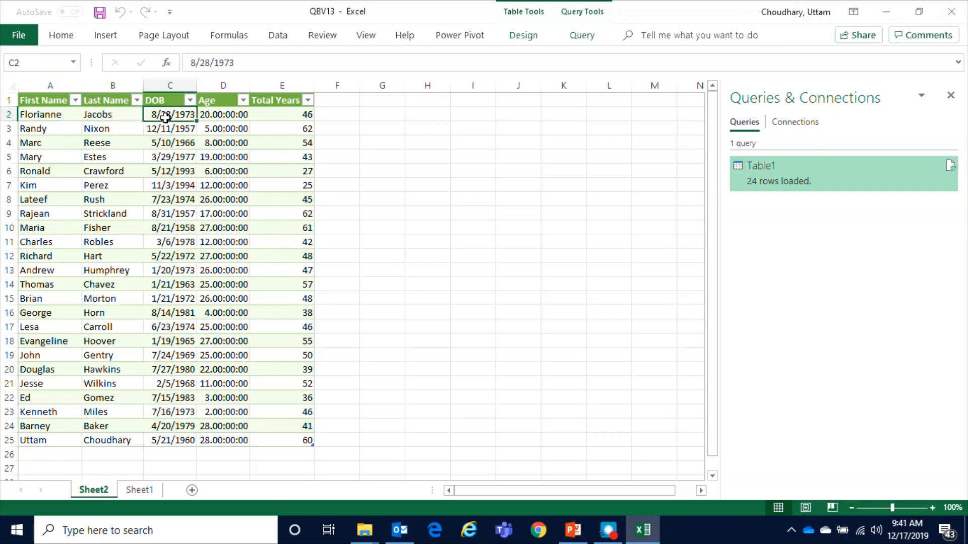
click(226, 117)
click(305, 119)
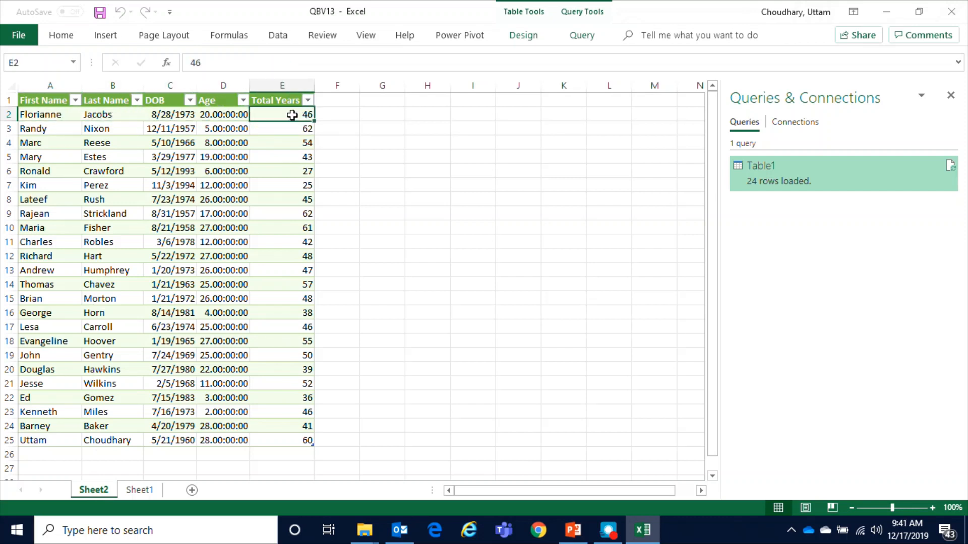
drag(290, 113, 280, 436)
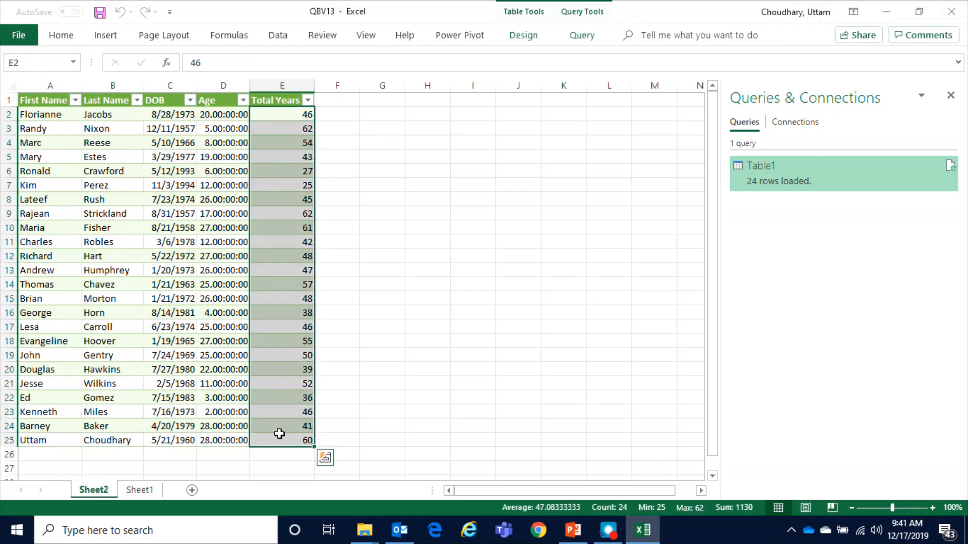
click(275, 409)
- Add a new record in row 26 of the source table on Sheet1, entering the person's first name and last name
click(137, 490)
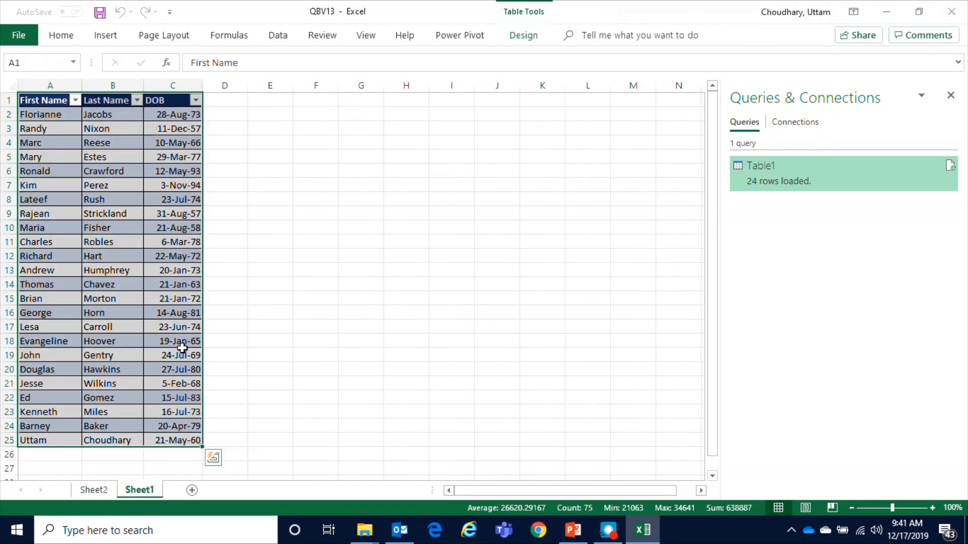
click(183, 343)
scroll(146, 377, down, 2)
click(53, 374)
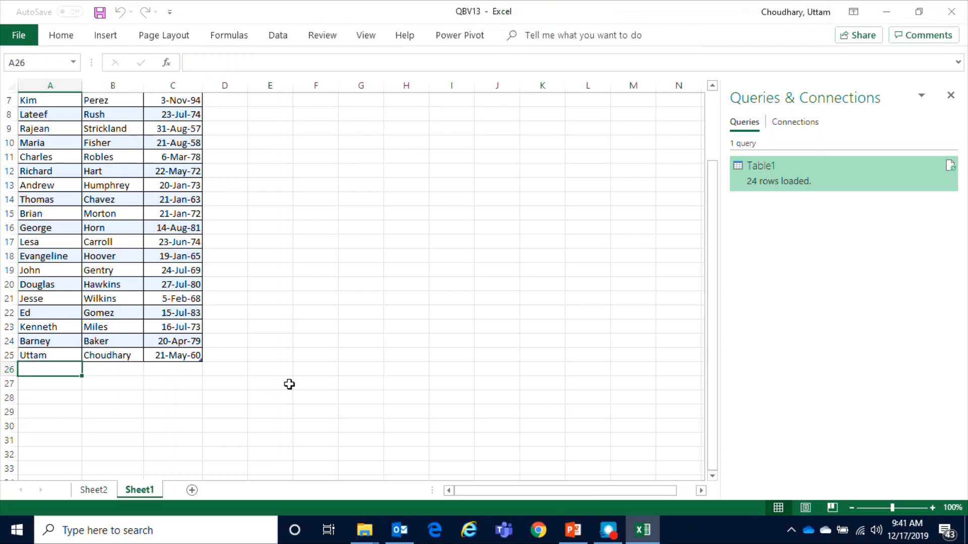
text(R)
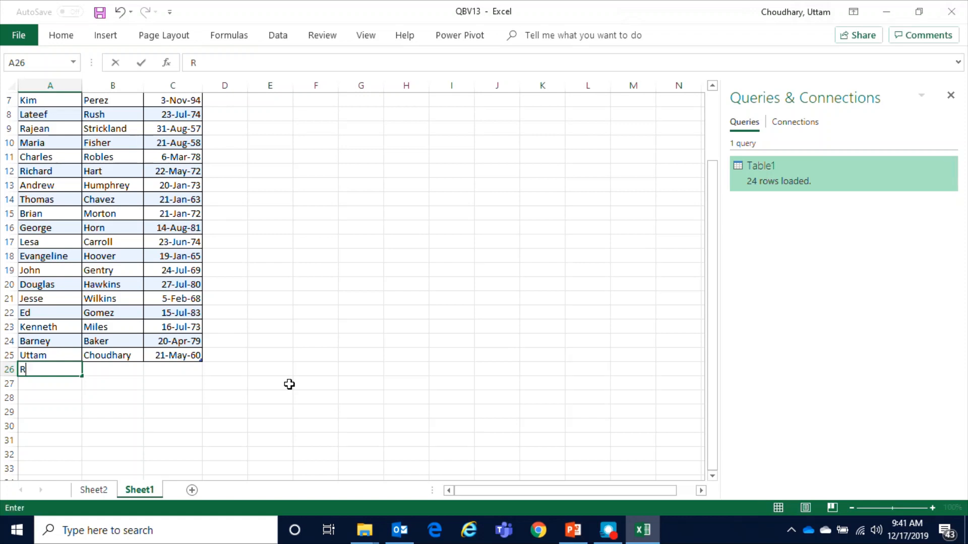
text(osie)
key(Tab)
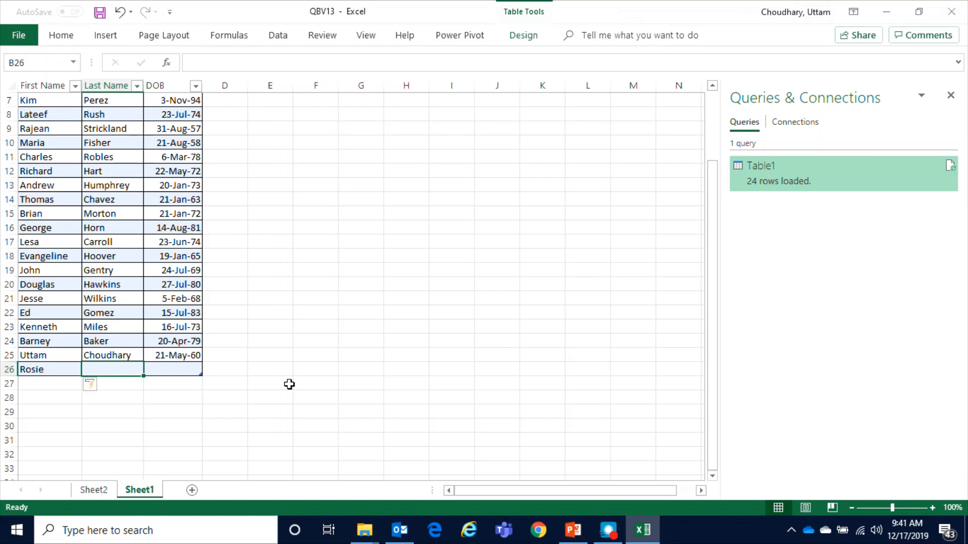
text(Malcom)
key(Return)
key(Up)
key(Tab)
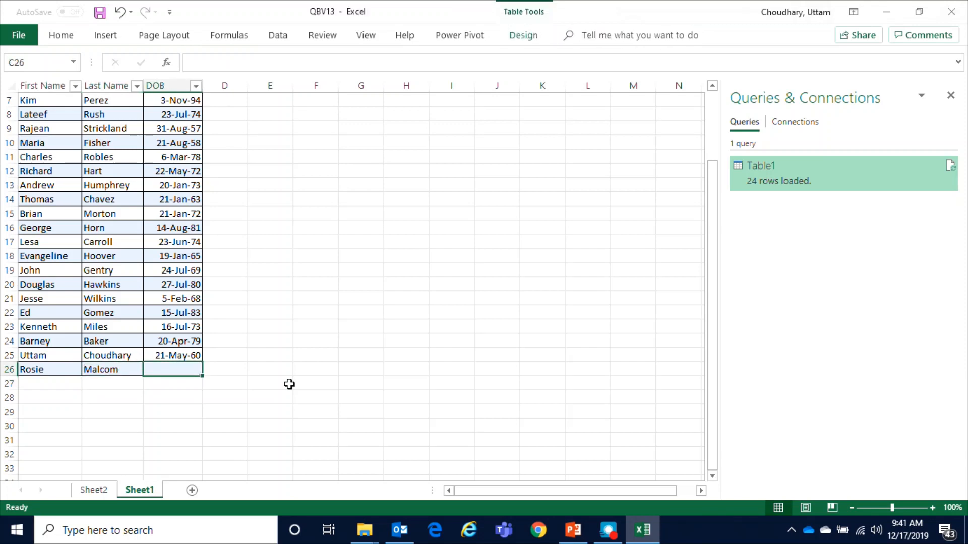
- Enter the new person's date of birth in the DOB column of row 26
text(20-Aug)
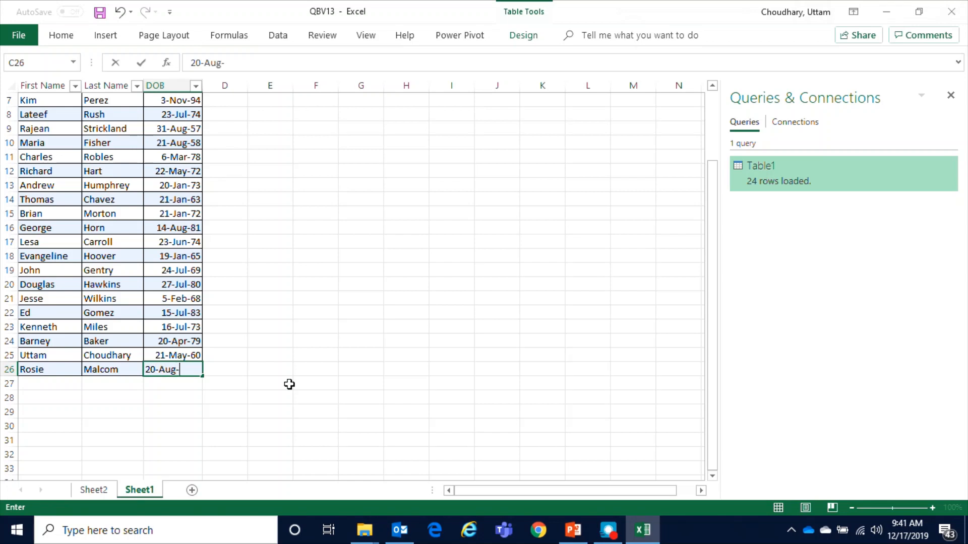
text(-75)
key(Return)
key(Up)
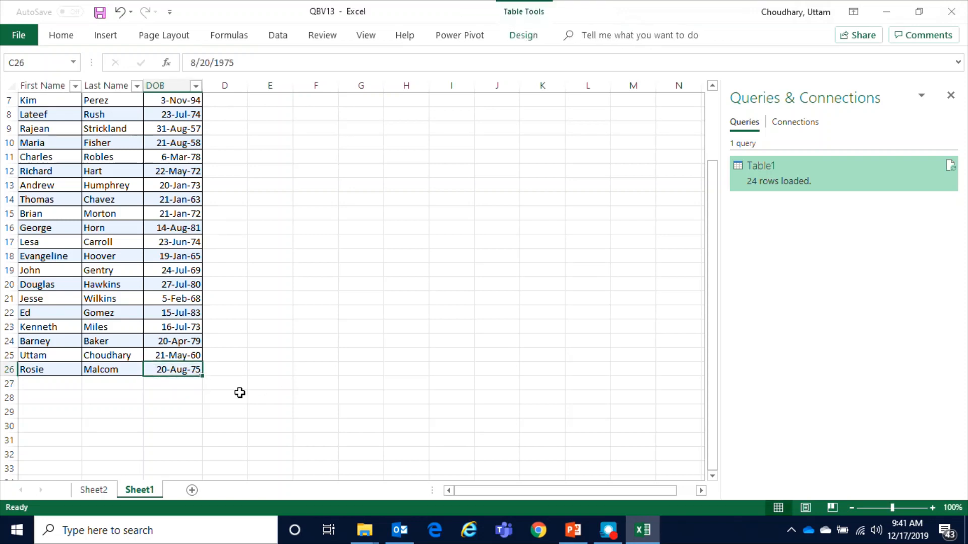
- Refresh the loaded query table on Sheet2 to bring in the added source record
click(94, 490)
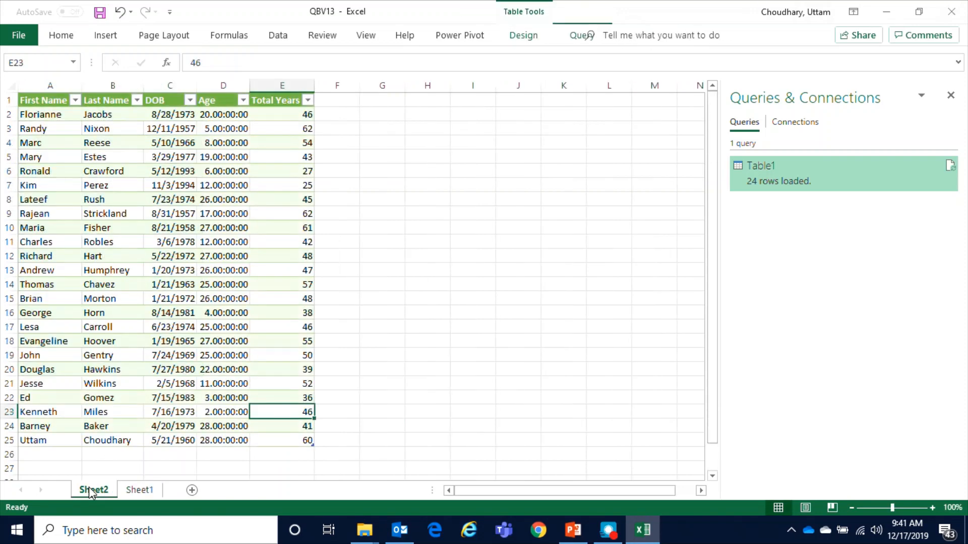
right_click(166, 255)
click(201, 276)
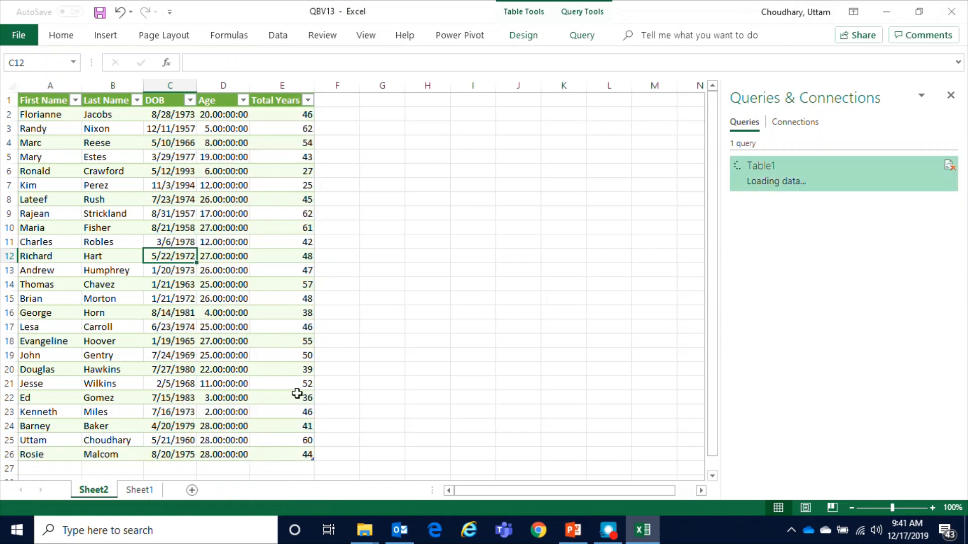
click(222, 412)
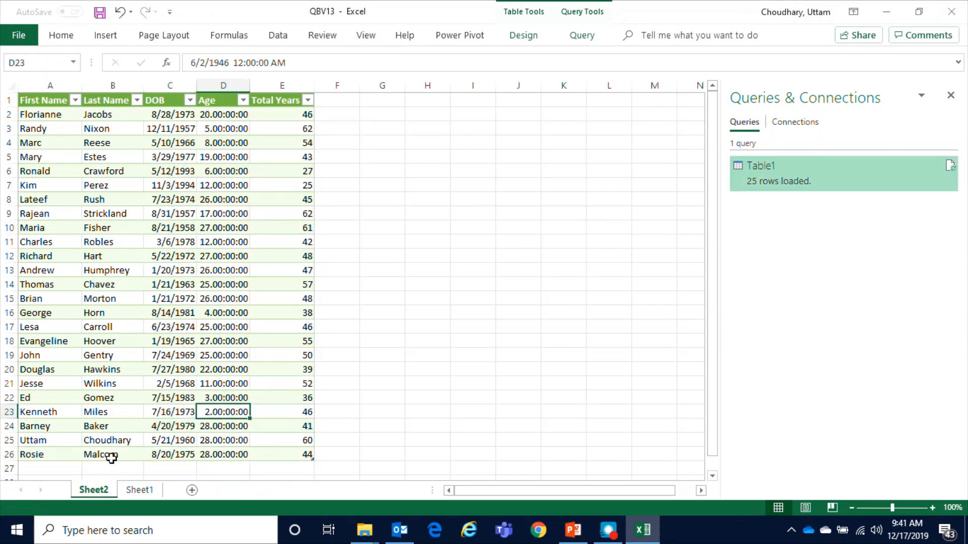
- Check the new record's name, DOB, Age and Total Years values in row 26 of the refreshed table
click(40, 457)
click(115, 456)
click(185, 455)
click(234, 455)
click(303, 455)
drag(35, 456, 281, 454)
click(285, 453)
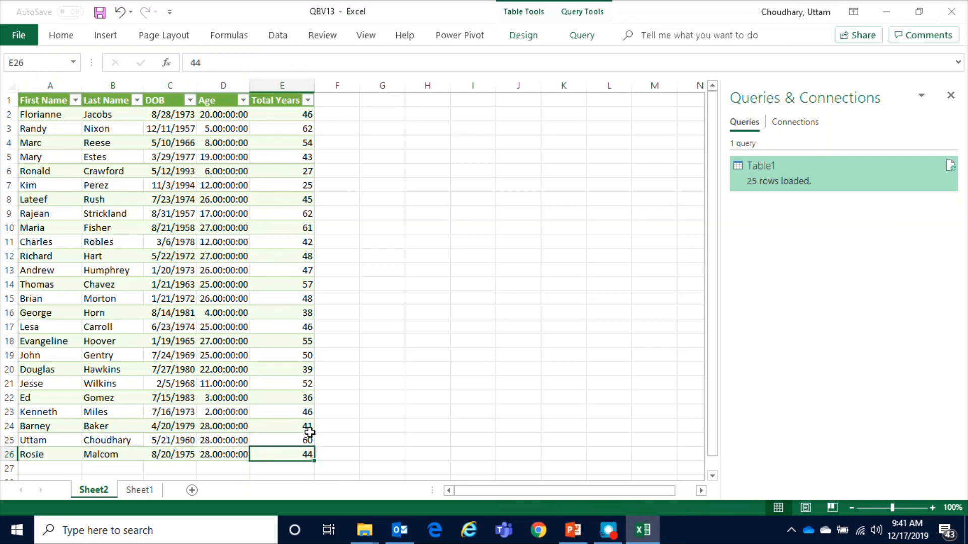
- Compare the source table on Sheet1 with the refreshed table on Sheet2 and check the query's loaded row count
click(139, 490)
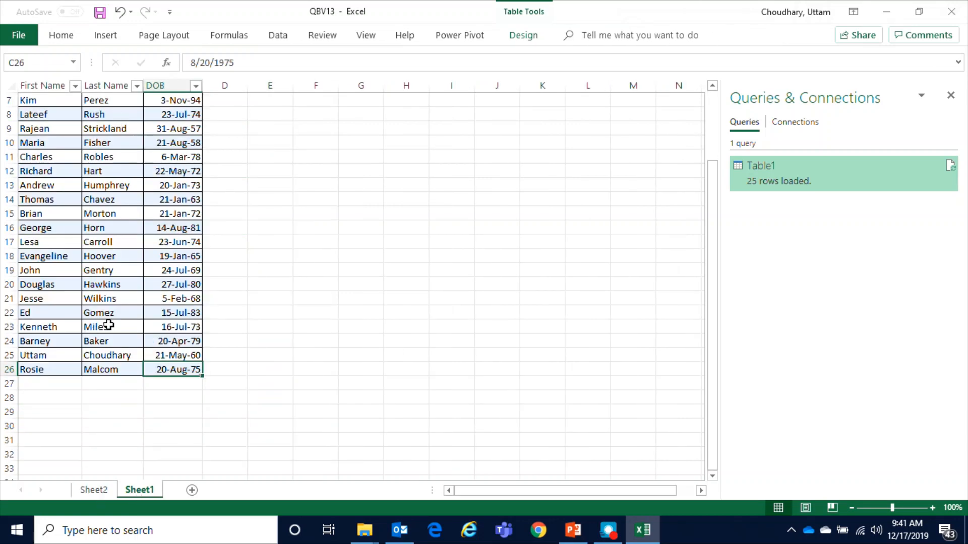
click(93, 490)
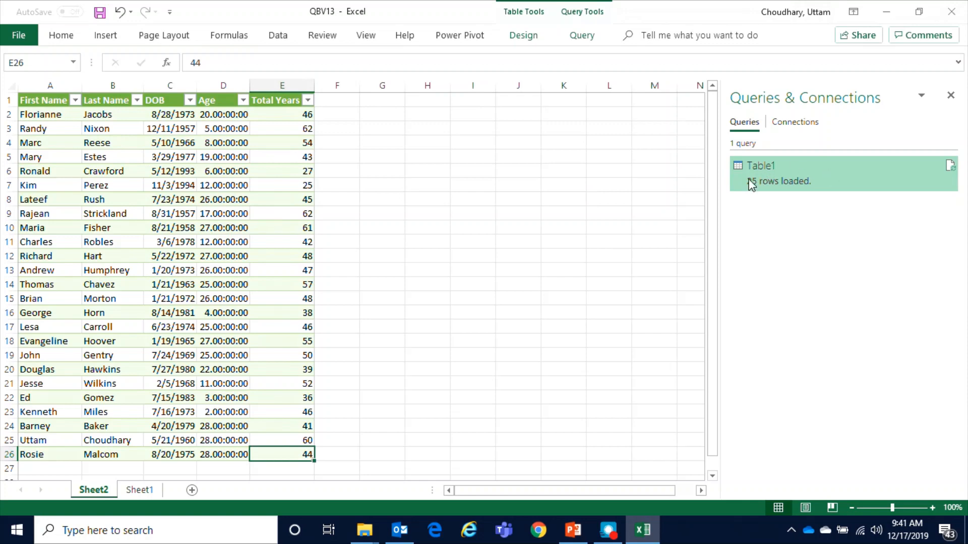
mouse_move(750, 181)
click(281, 329)
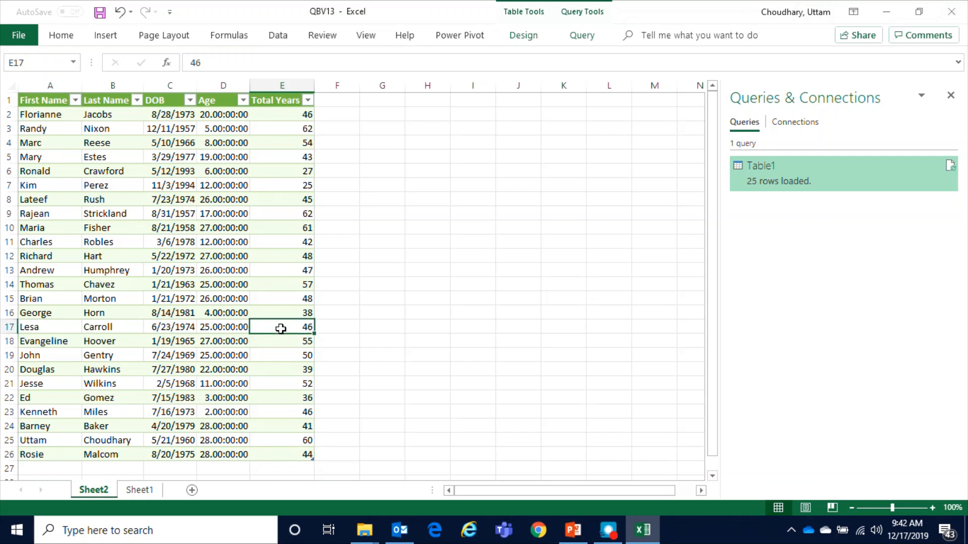